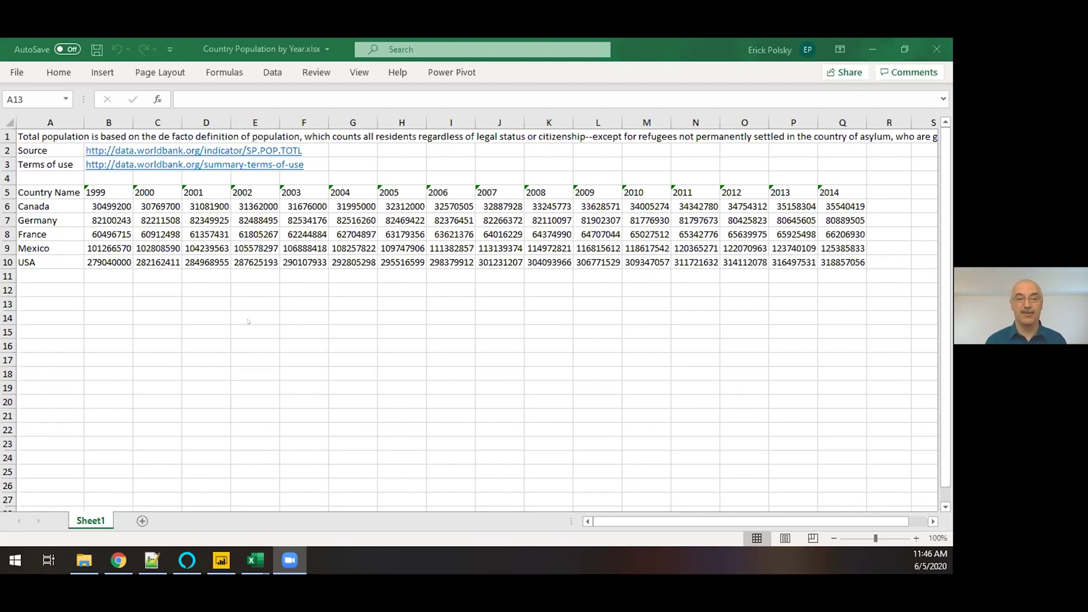
Step: View the table relationships of the SQL Data.xlsx workbook in the Power Pivot diagram, and close the Power Pivot window
mouse_move(255, 560)
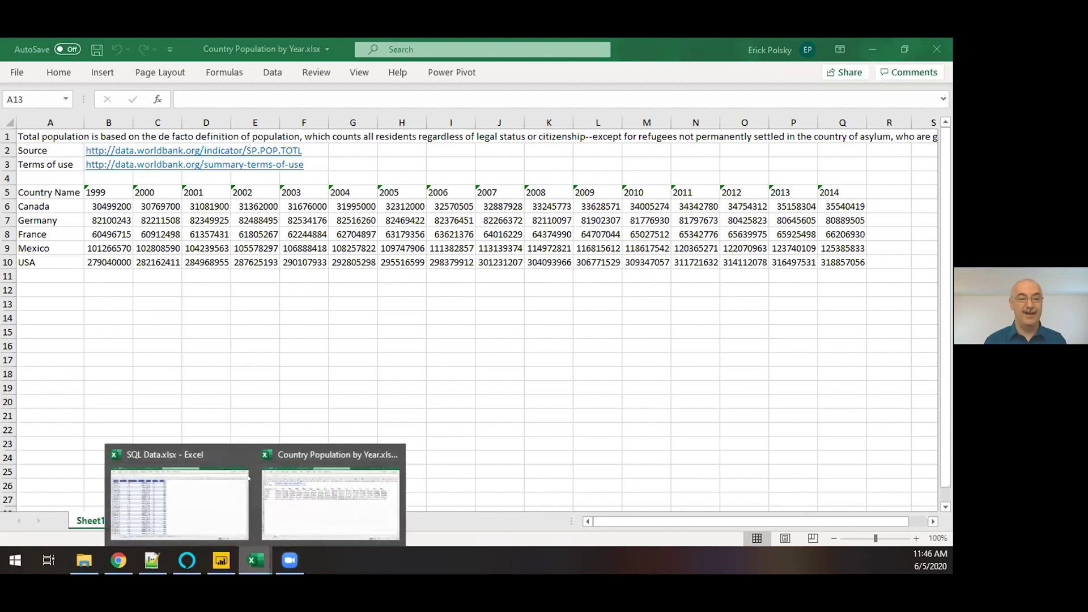
click(213, 491)
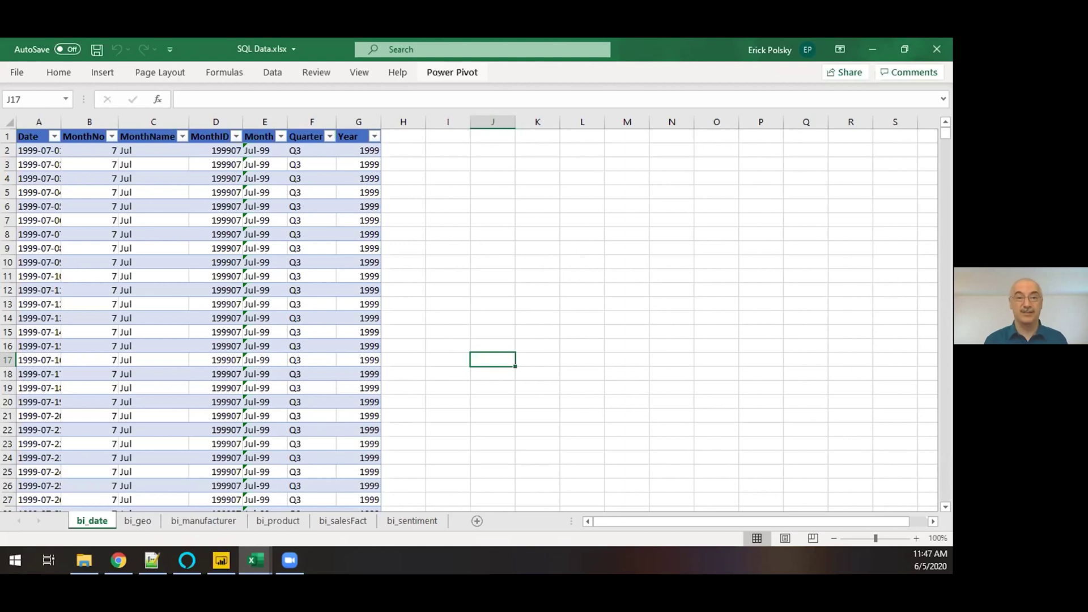
click(439, 74)
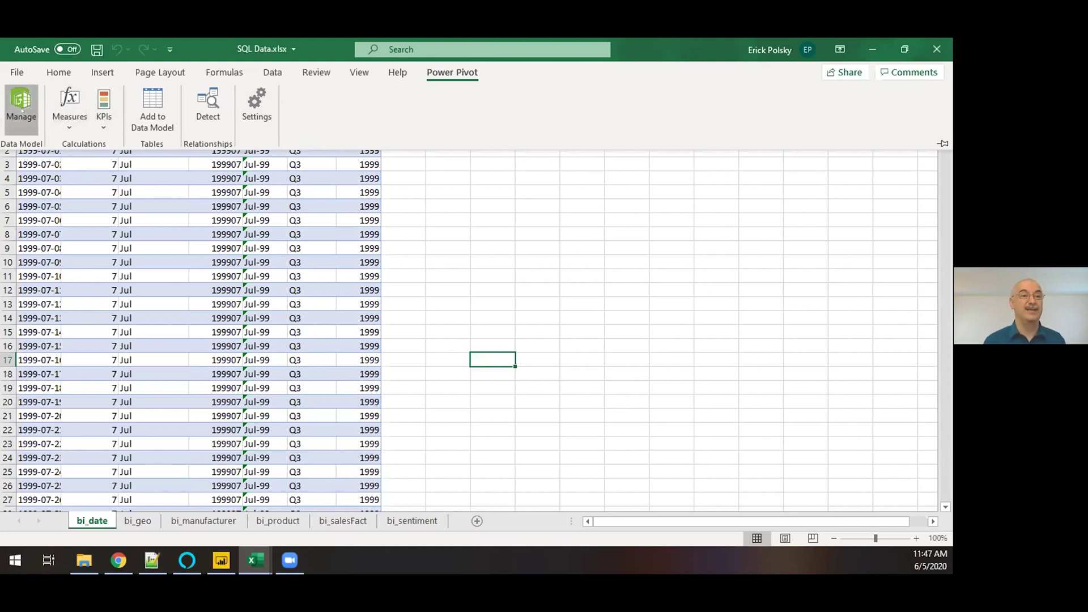
key(Escape)
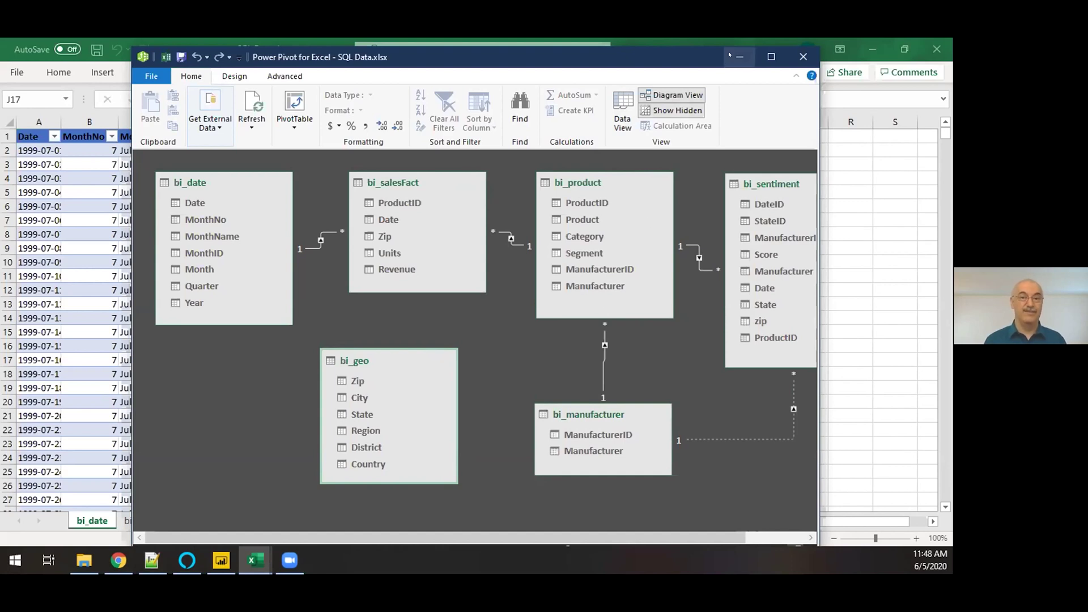
click(796, 54)
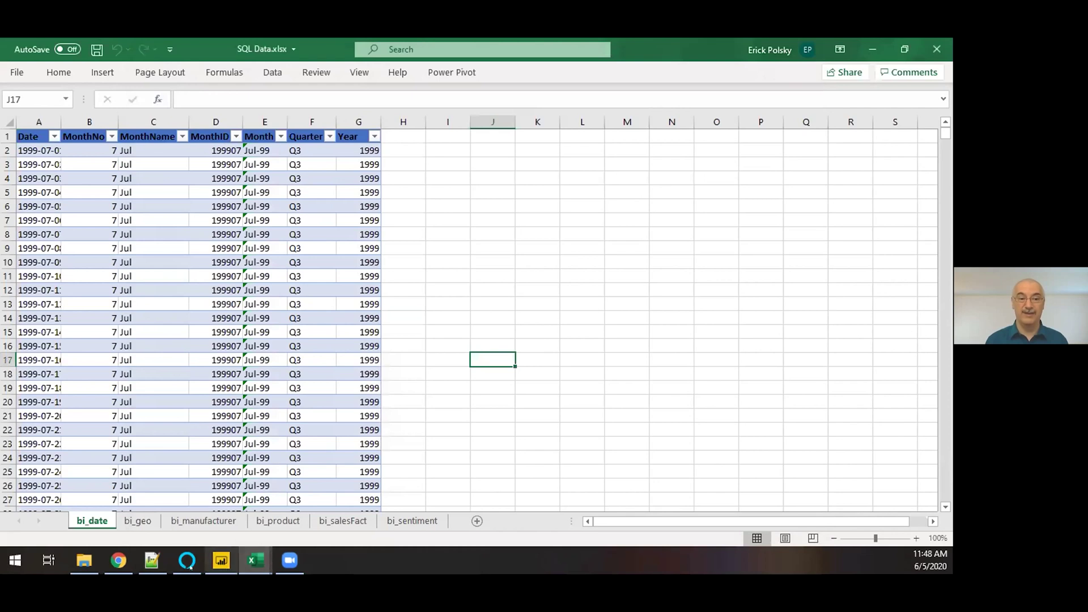
Step: Format A5:Q10 in Country Population by Year.xlsx as a table with a header row, using the first light table style
mouse_move(252, 561)
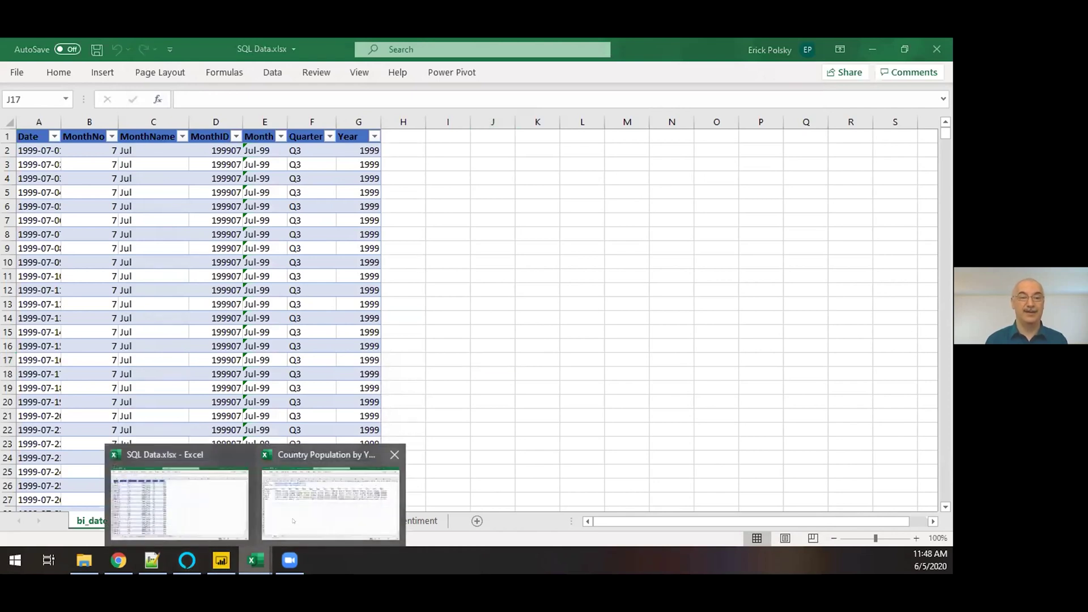
mouse_move(293, 522)
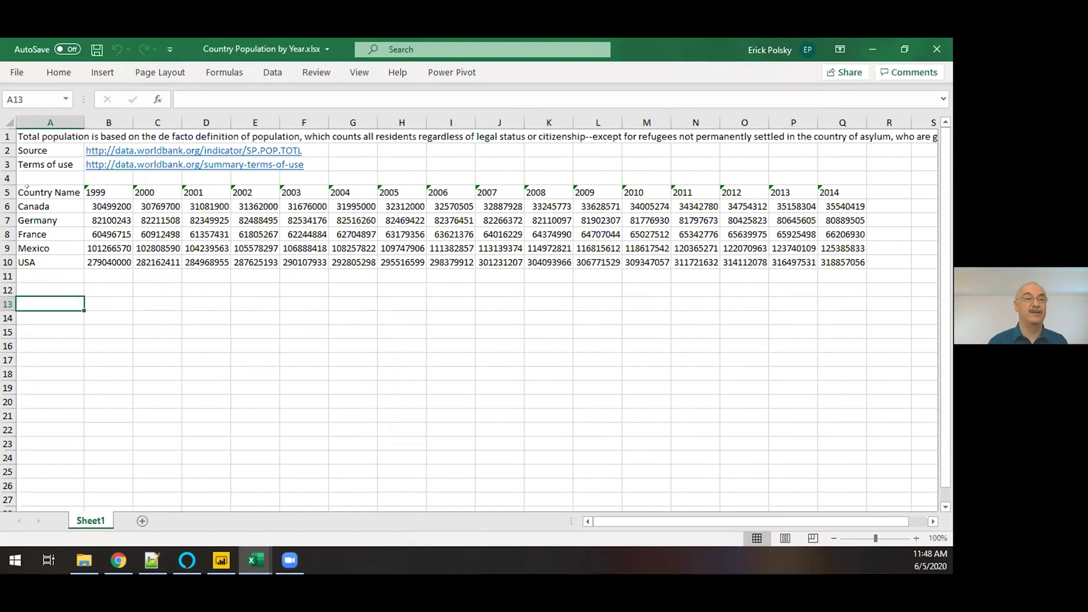
drag(27, 190, 848, 262)
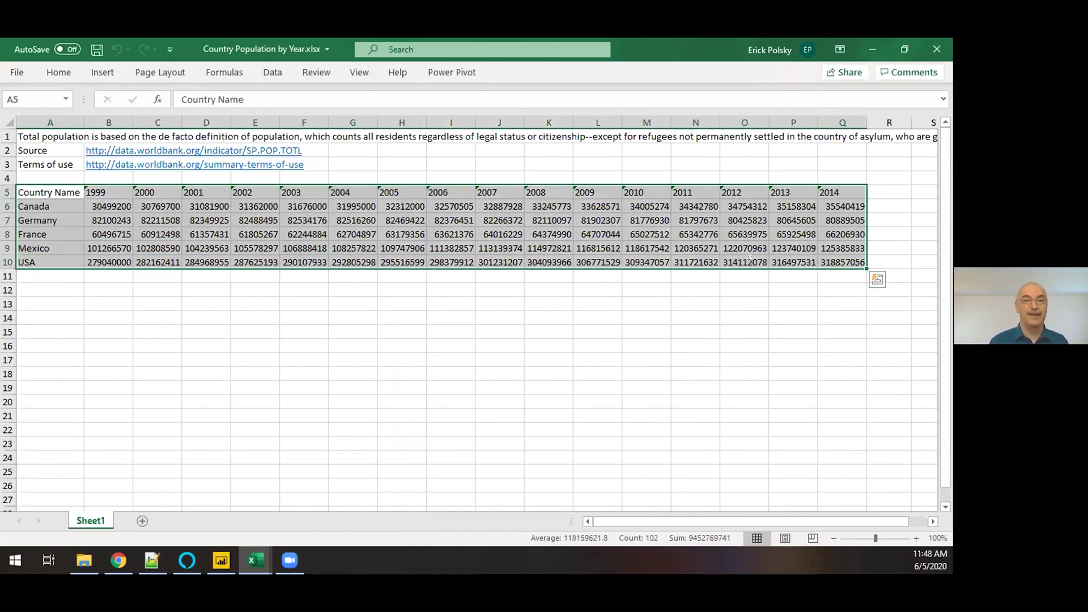
click(56, 69)
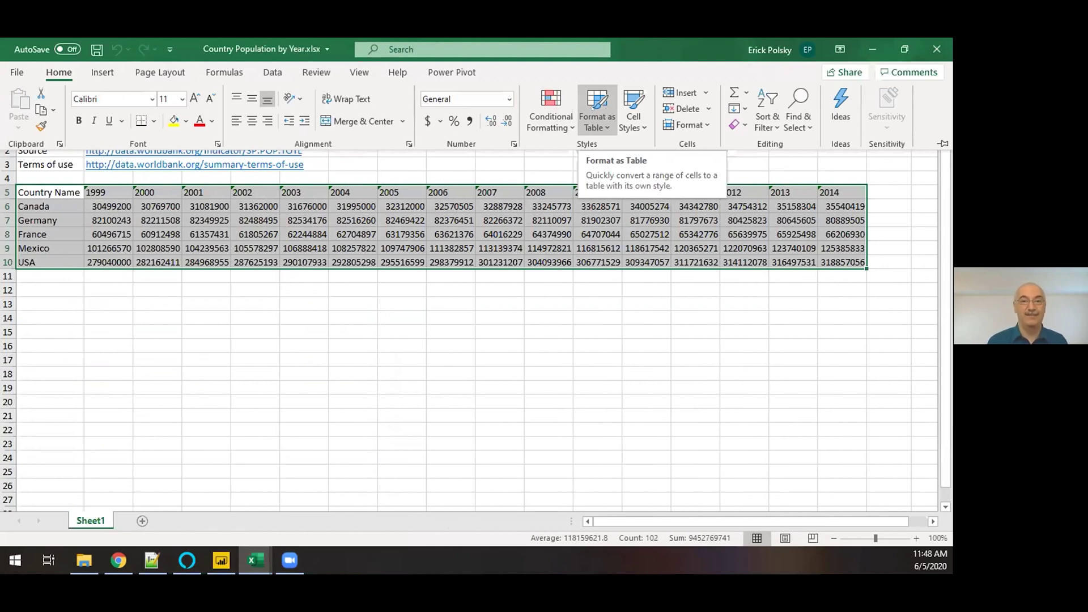
click(593, 107)
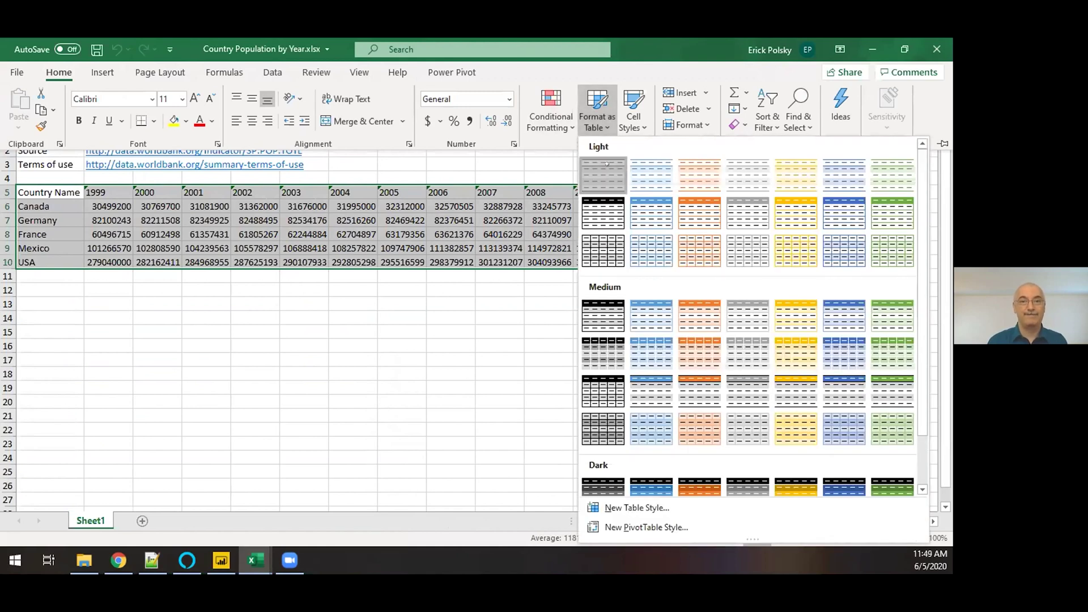
click(606, 163)
click(448, 386)
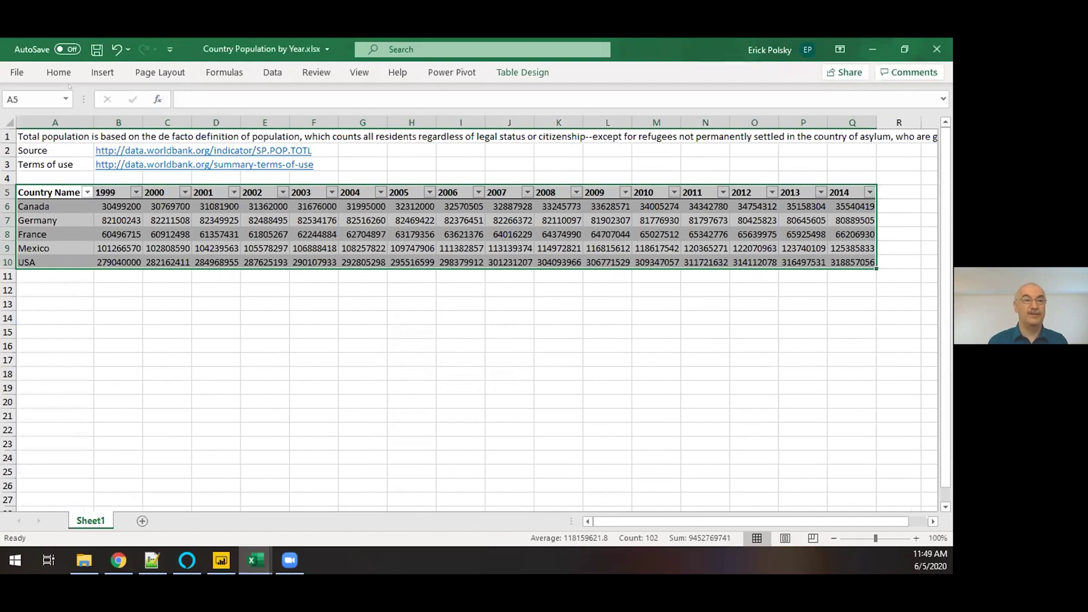
Step: Rename the population table as CountryPop
click(530, 73)
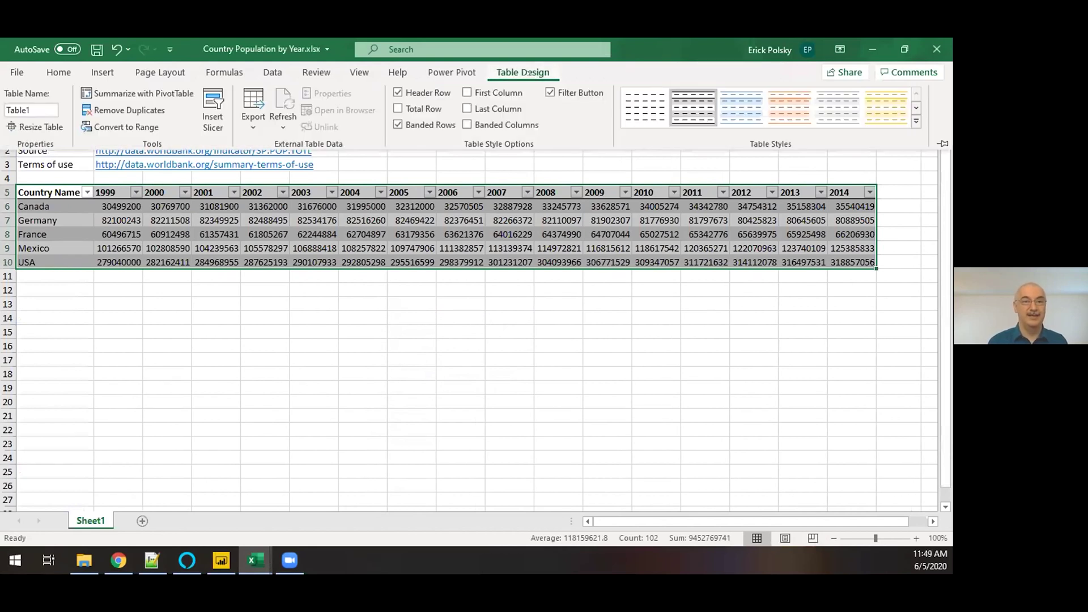
click(29, 110)
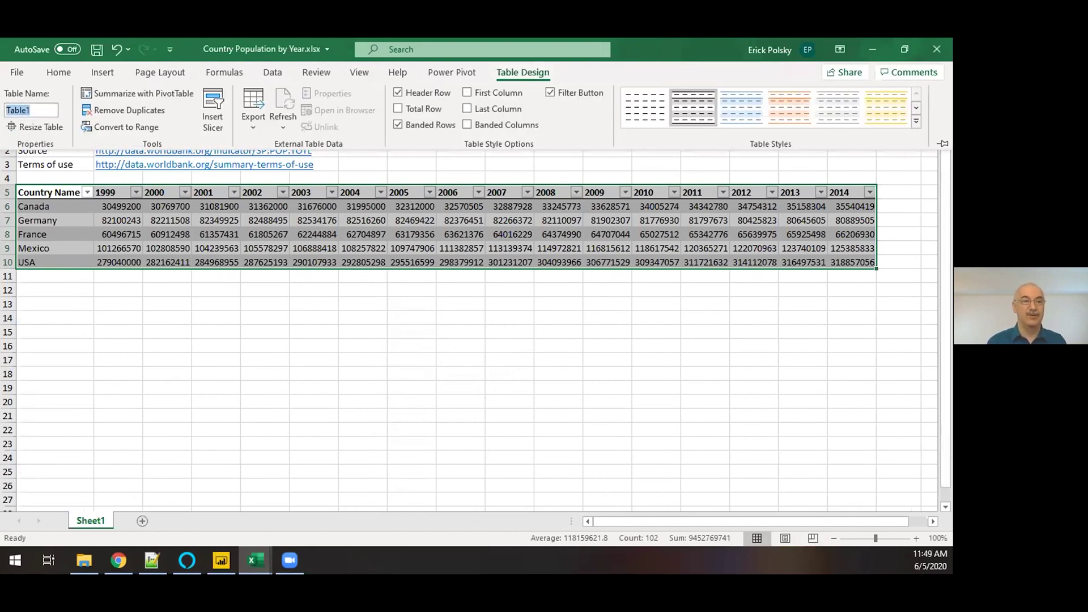
text(Country )
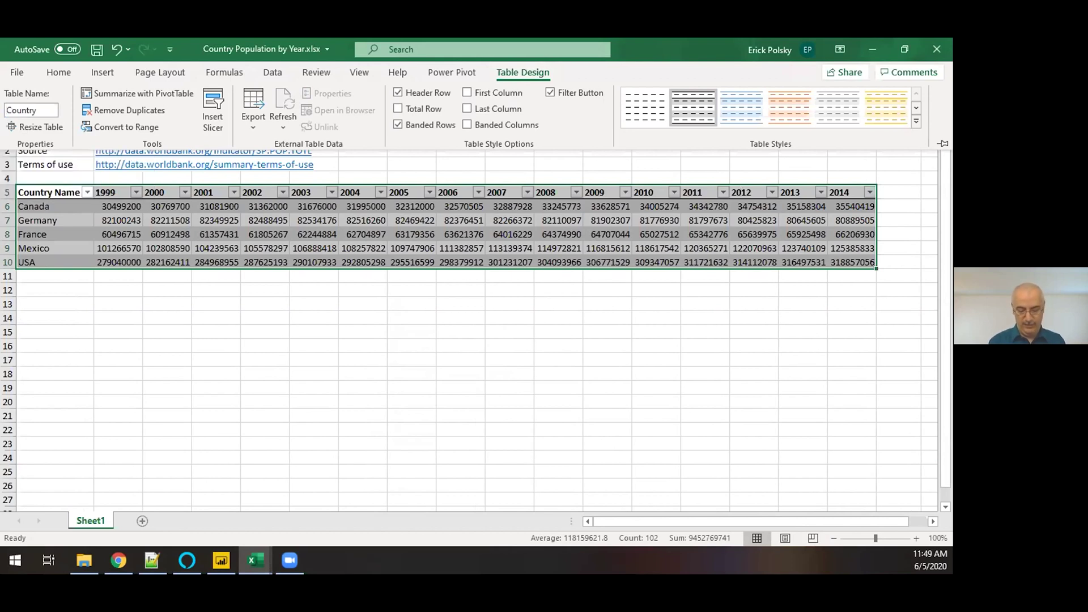
text(Pop)
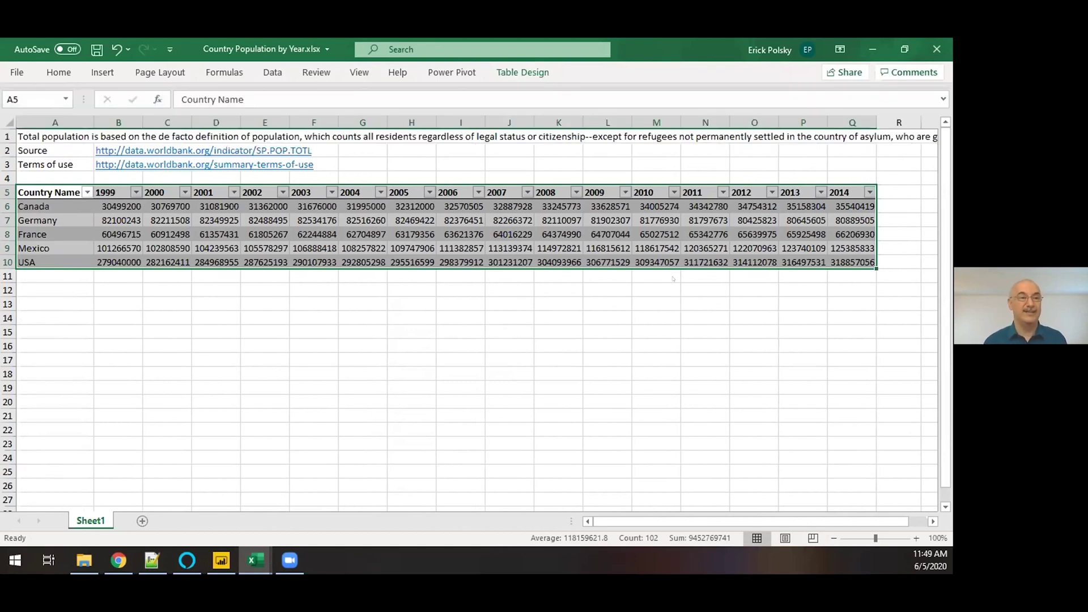
key(Return)
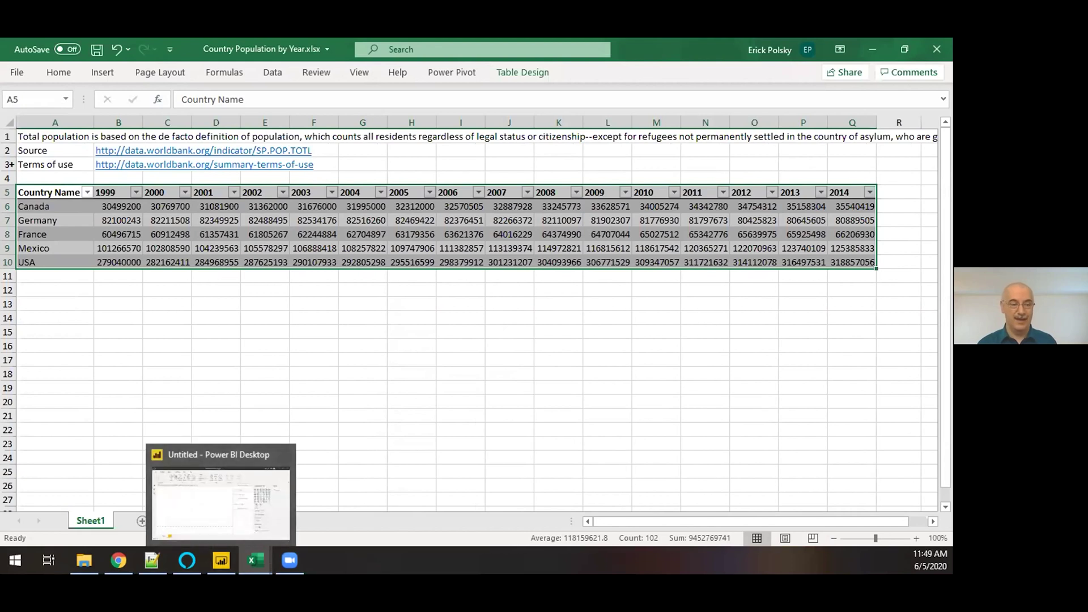
Step: Save a copy of the workbook as Country Population by Year Tables in the same folder
click(17, 72)
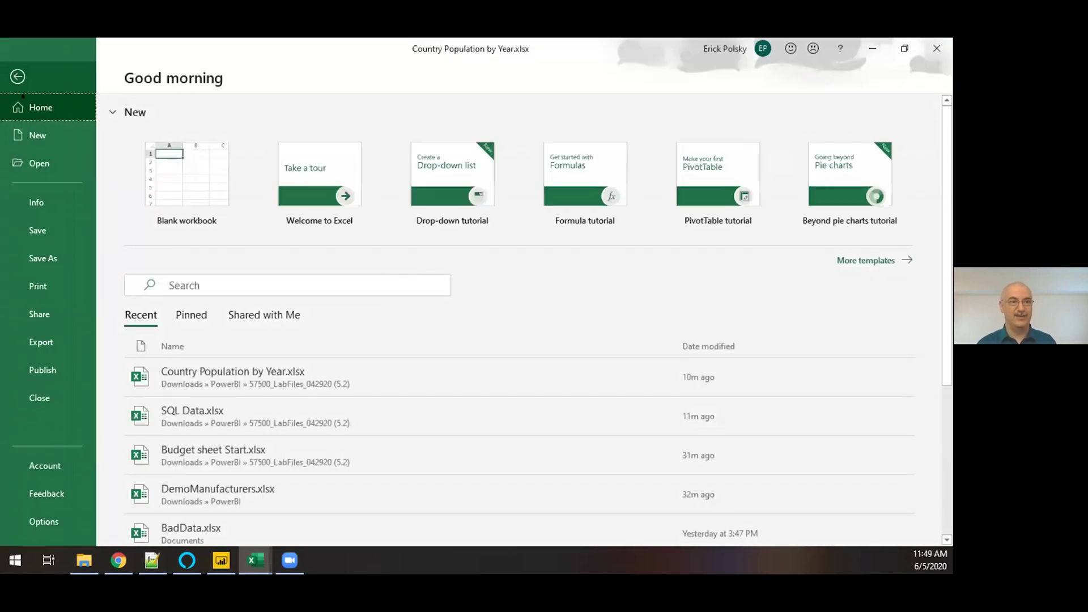
click(43, 258)
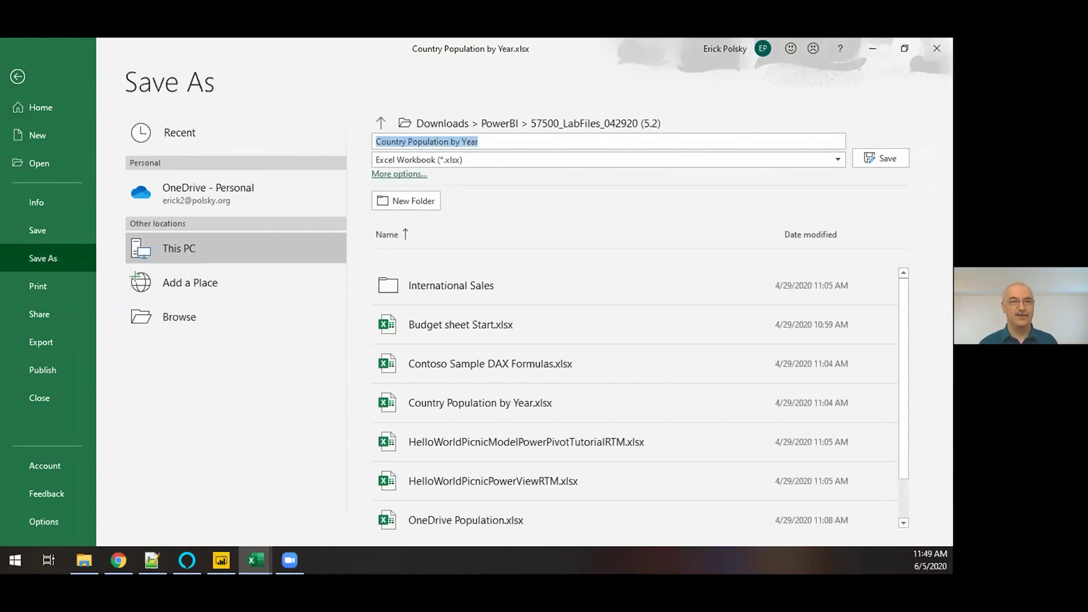
click(485, 142)
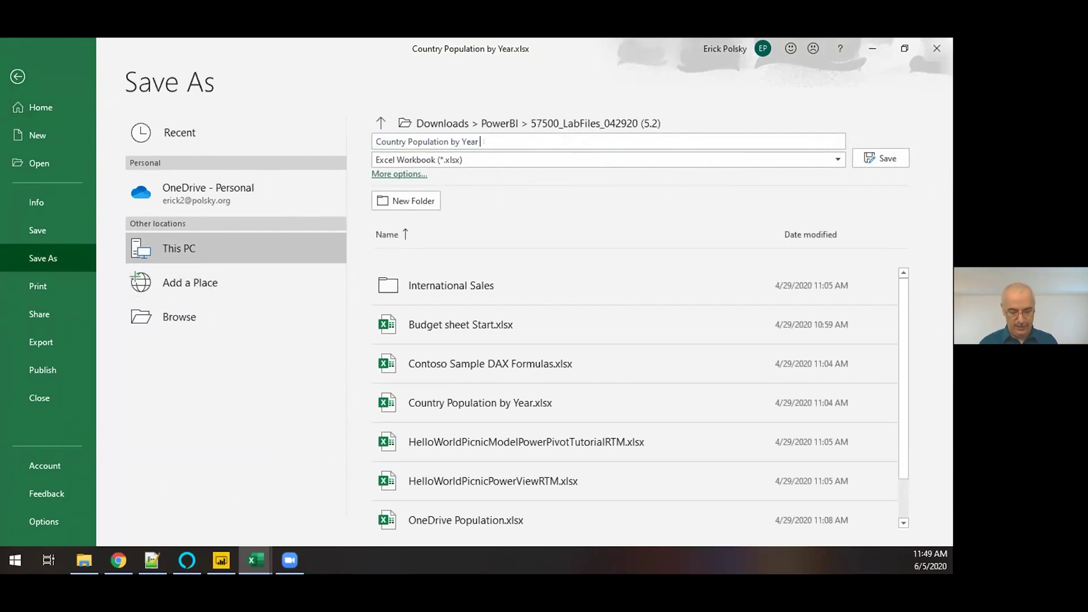
text(Tables)
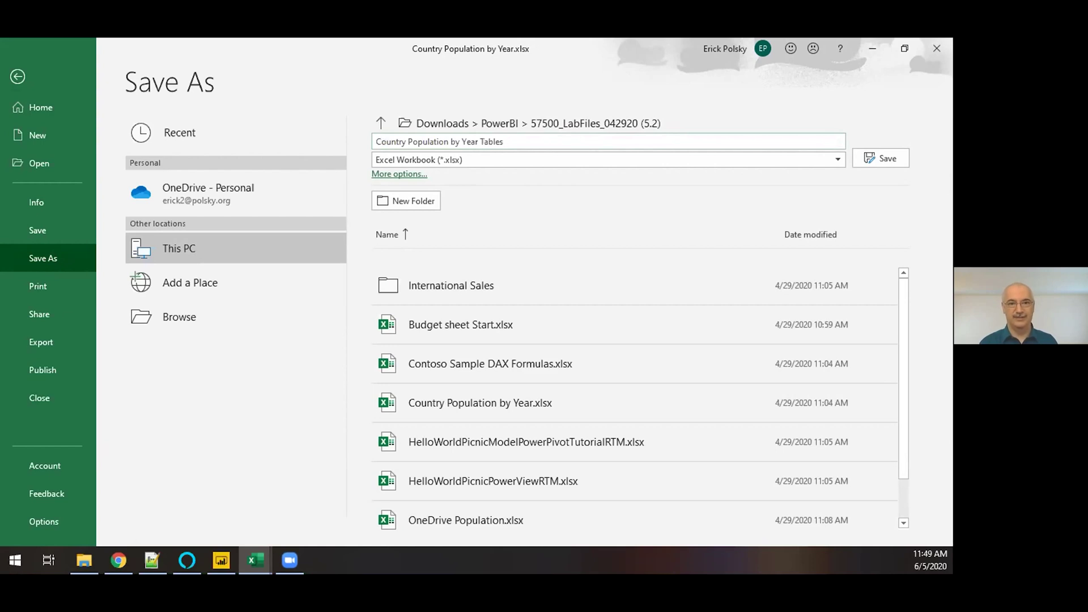
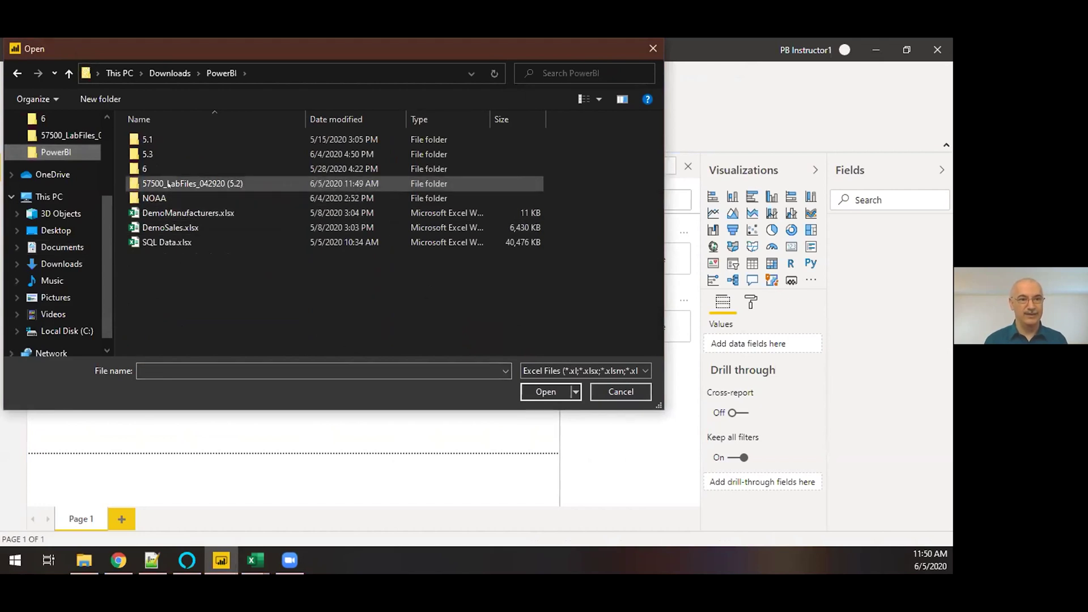
Step: In Power BI Desktop, connect to Country Population by Year Tables.xlsx in the 57500_LabFiles_042920 (5.2) folder
double_click(193, 183)
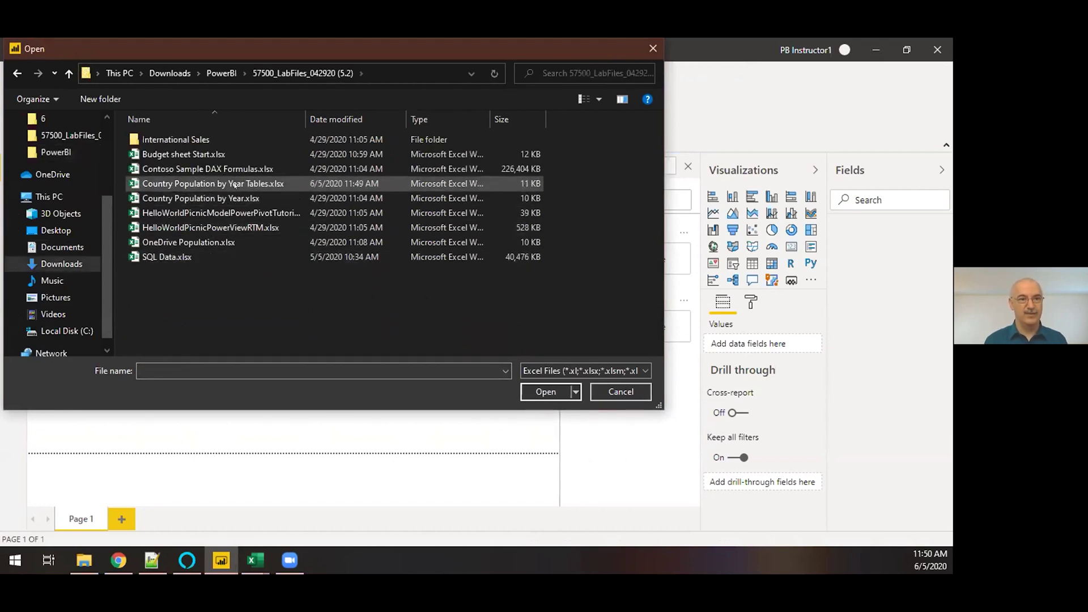
click(235, 185)
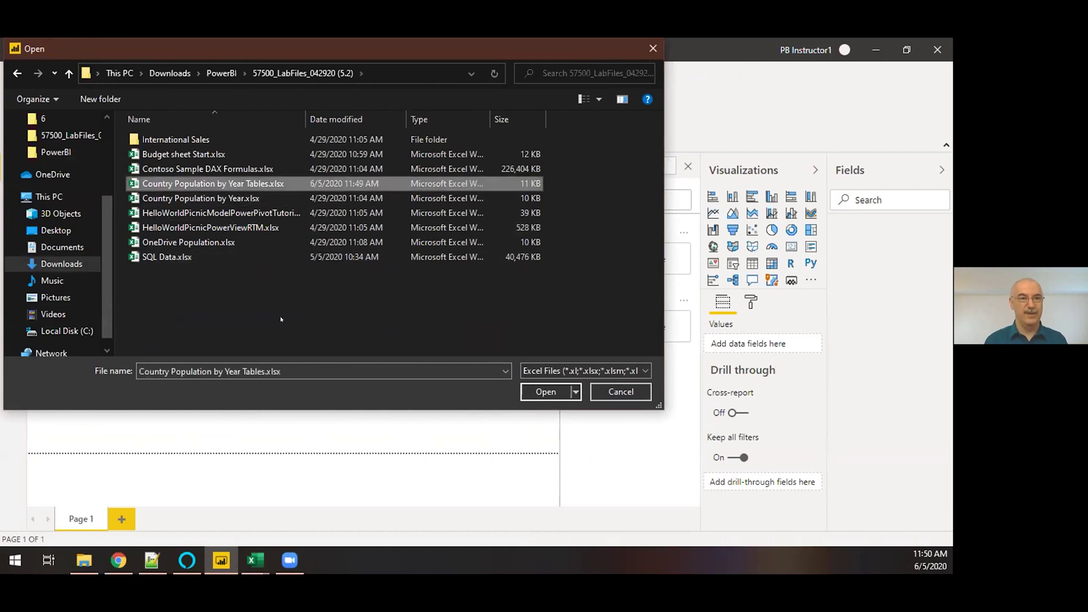
click(546, 392)
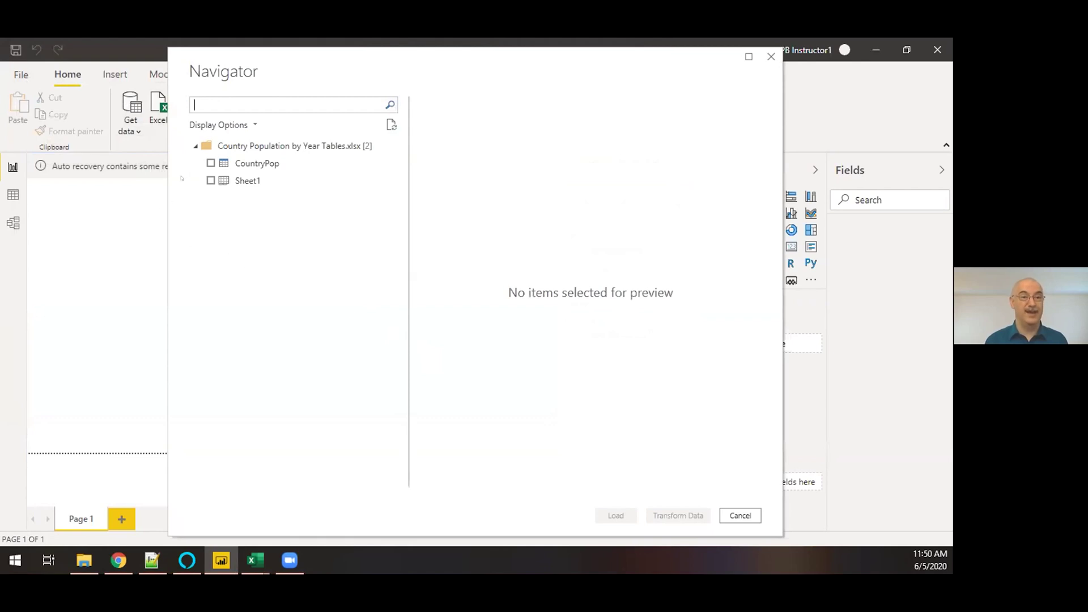
Step: Preview the CountryPop table and Sheet1 in the Navigator, and load only CountryPop
click(210, 163)
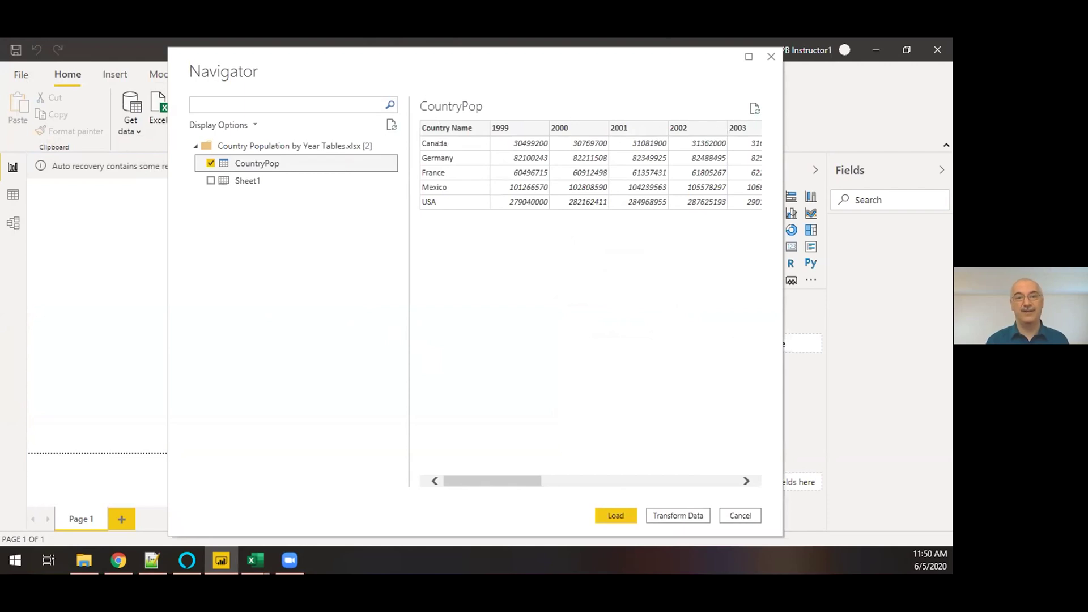
click(210, 163)
click(210, 180)
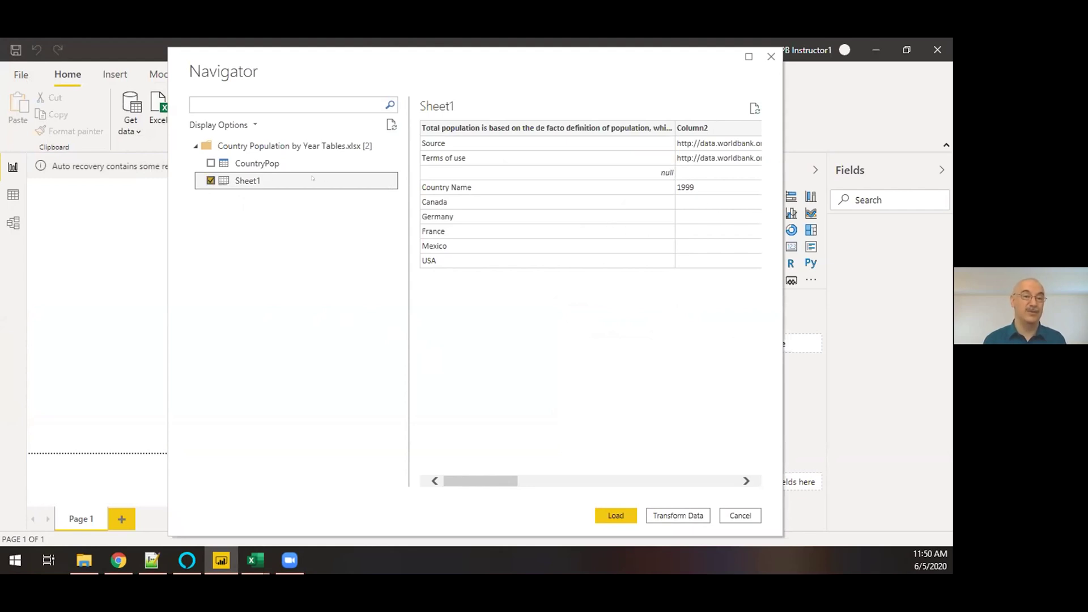
click(210, 180)
click(210, 163)
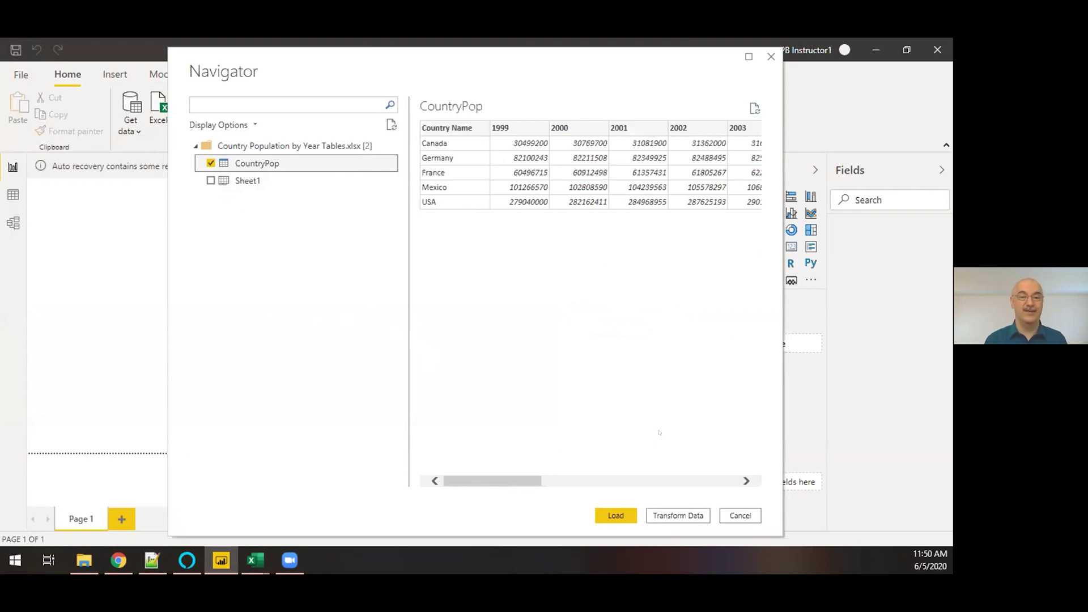
click(616, 514)
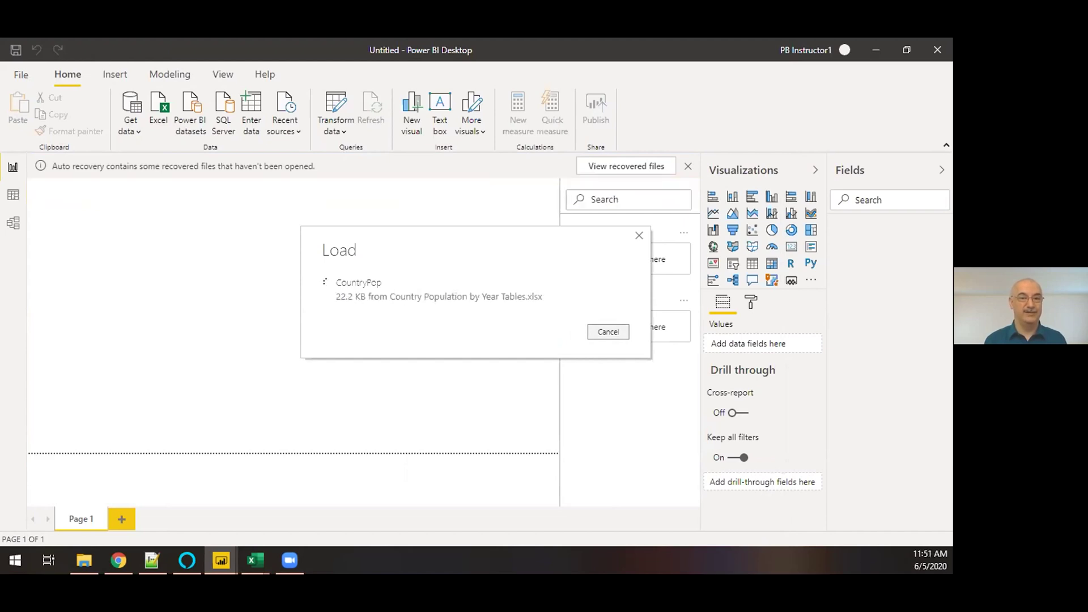
Step: Show the loaded CountryPop data as a table and delete CountryPop from the model
click(12, 196)
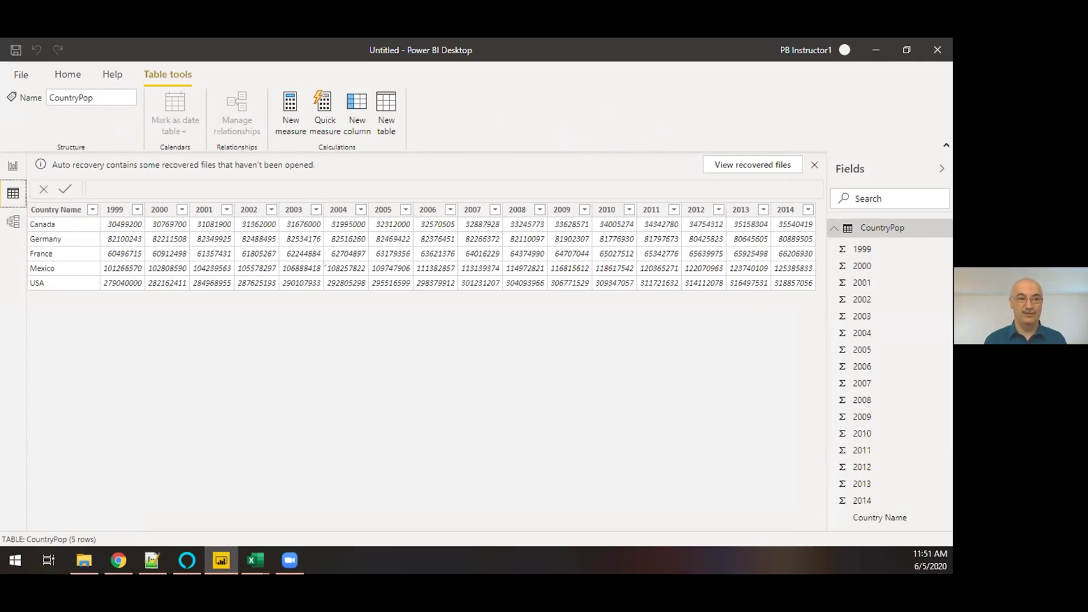
right_click(873, 228)
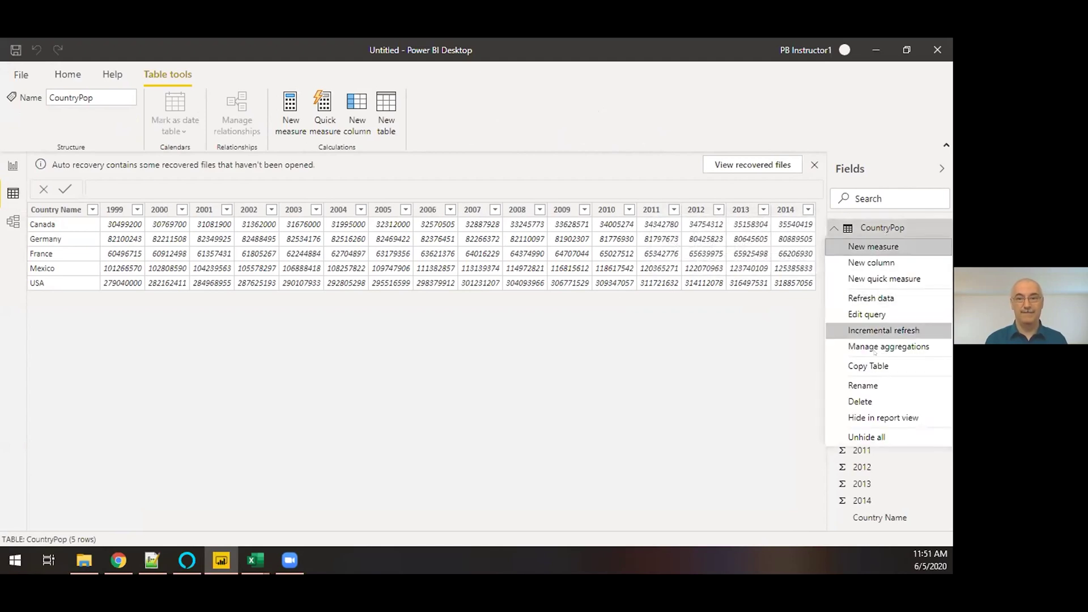
click(866, 402)
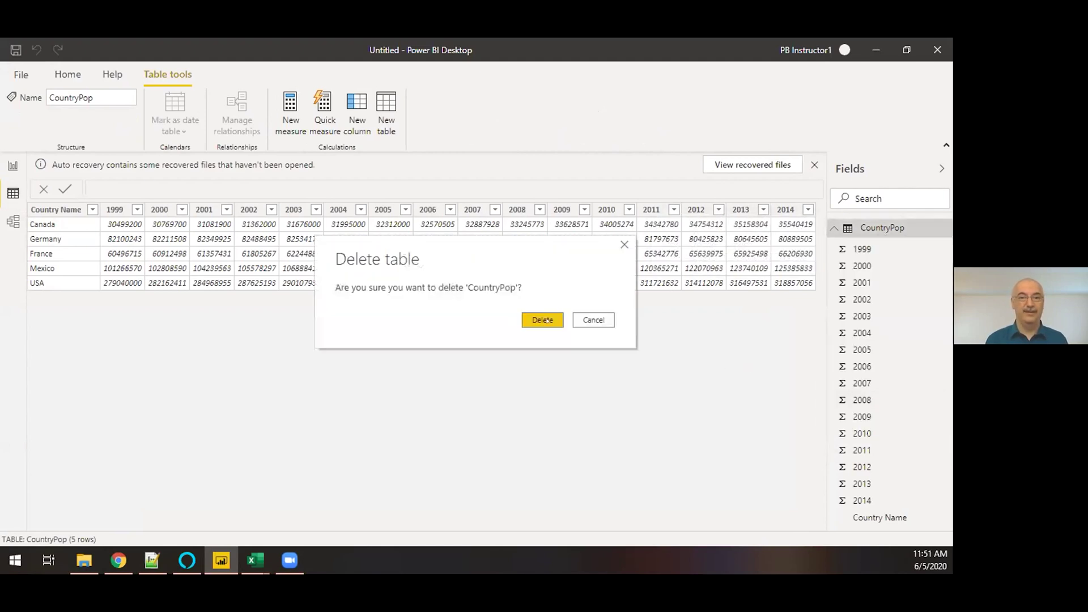
click(550, 321)
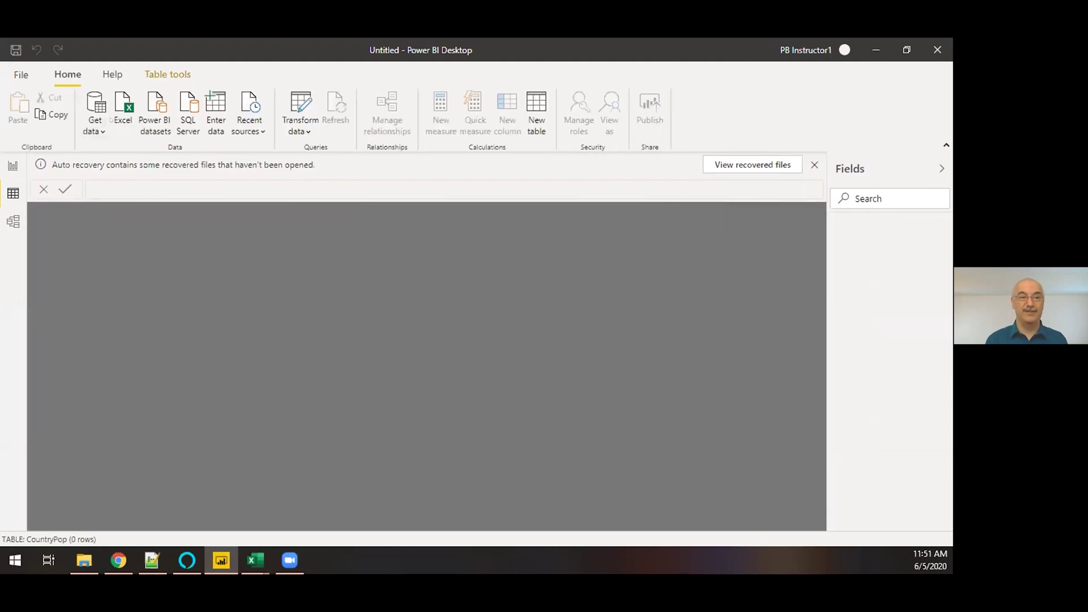
Step: Import Sheet1 from the country population Excel workbook into the model
click(123, 113)
double_click(215, 196)
click(211, 180)
click(616, 514)
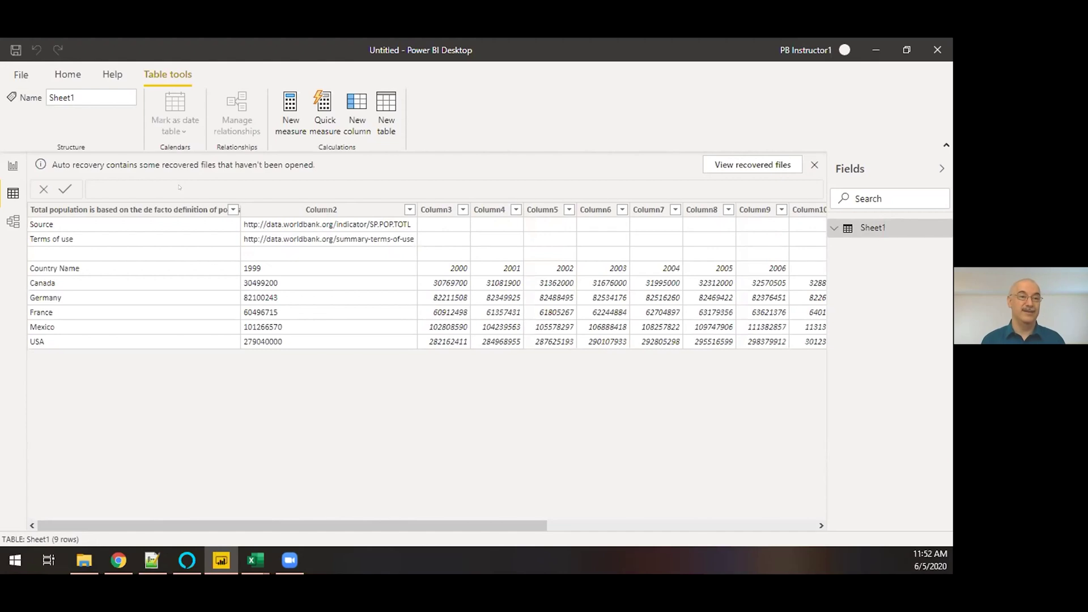
Step: Open the Sheet1 query in the Power Query Editor and maximize the editor window
click(67, 74)
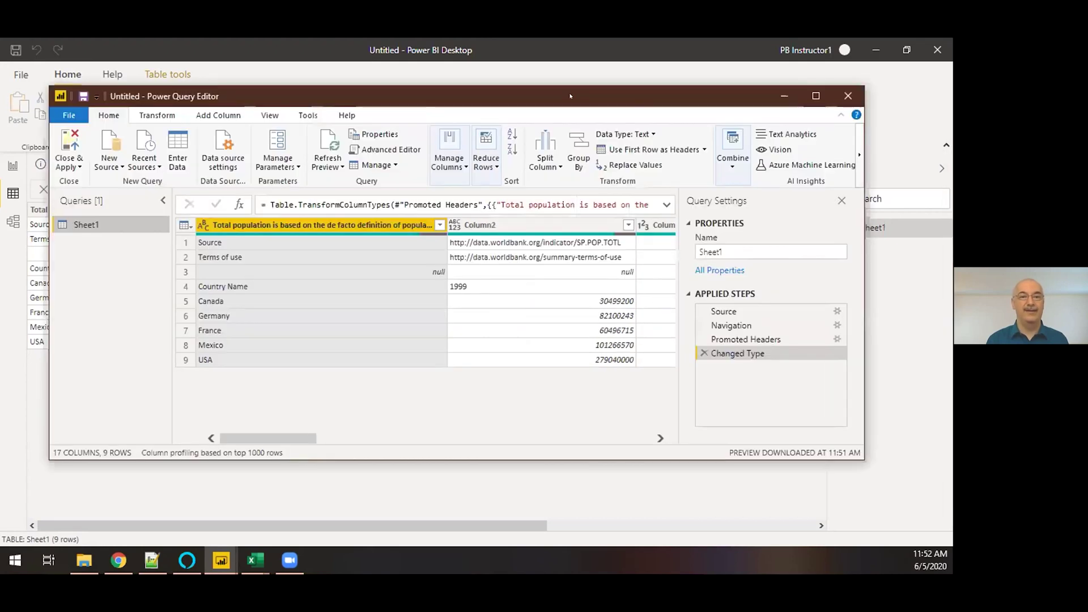
double_click(571, 95)
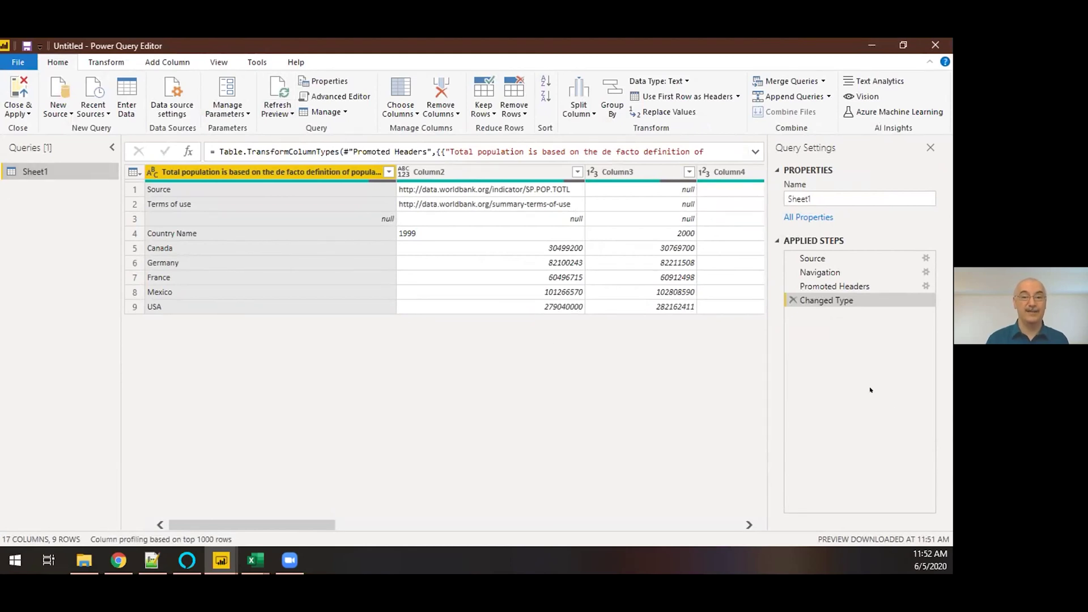
Step: Review the Sheet1 query's applied steps in order, from Source through Navigation and Promoted Headers to Changed Type
click(817, 260)
click(820, 273)
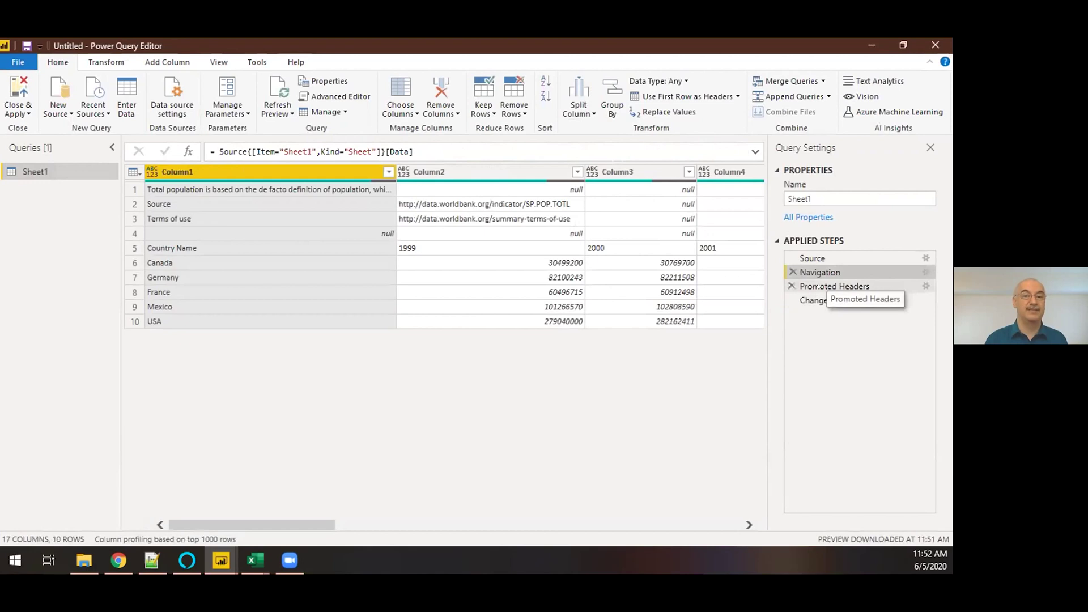
click(821, 288)
click(818, 301)
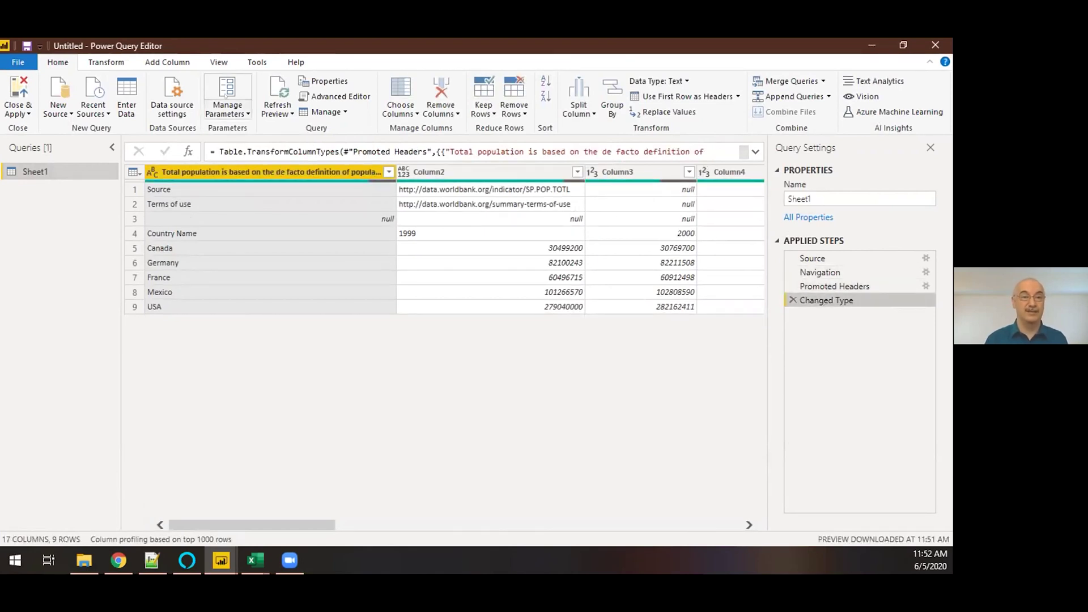
Step: View the Sheet1 query's M code in the Advanced Editor and close it without changes
click(219, 63)
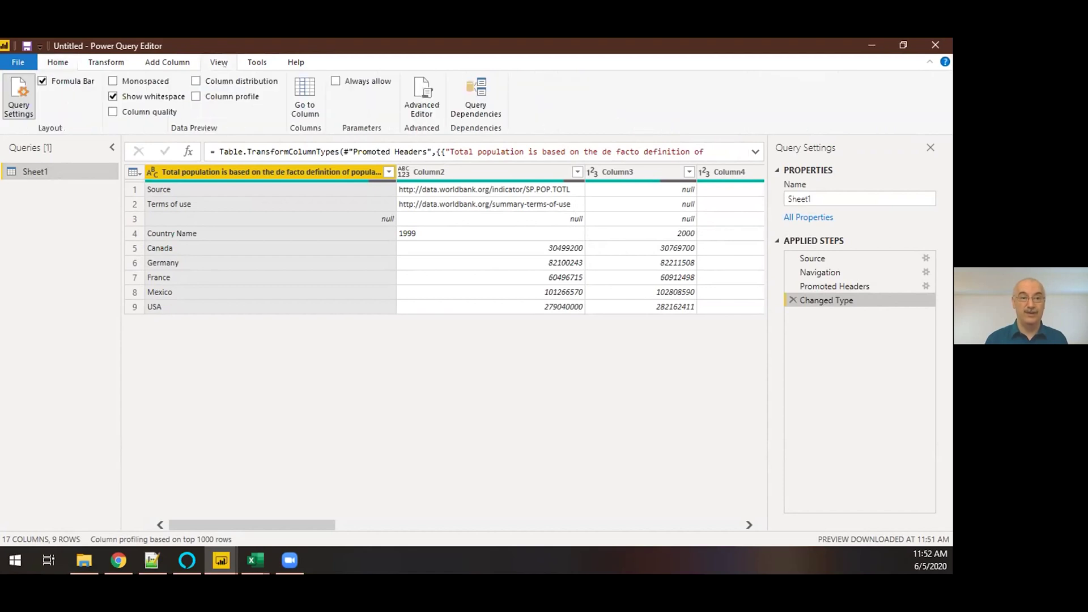
click(414, 97)
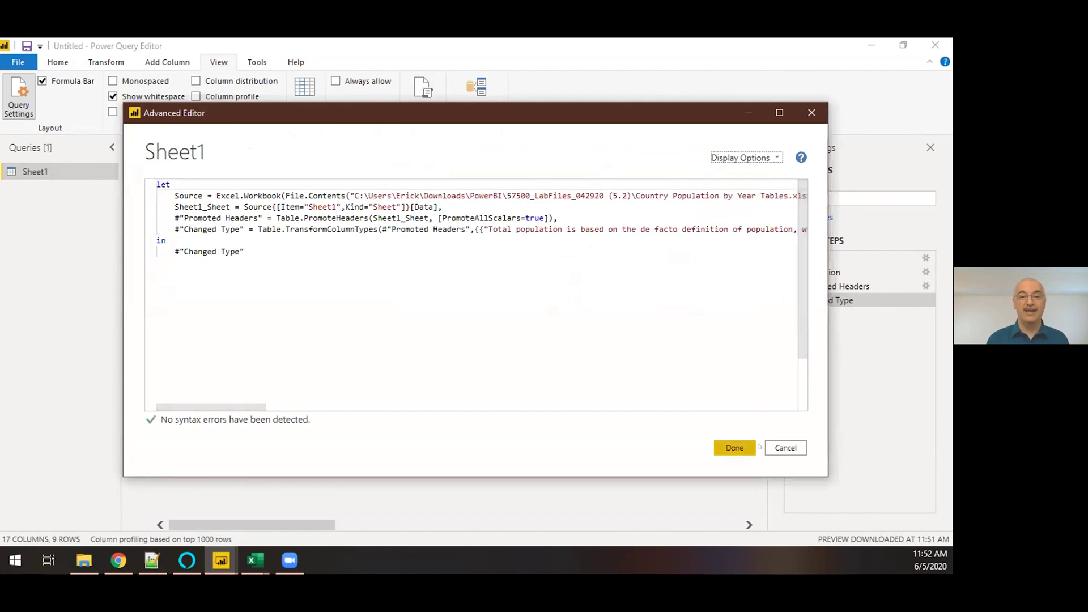
click(785, 448)
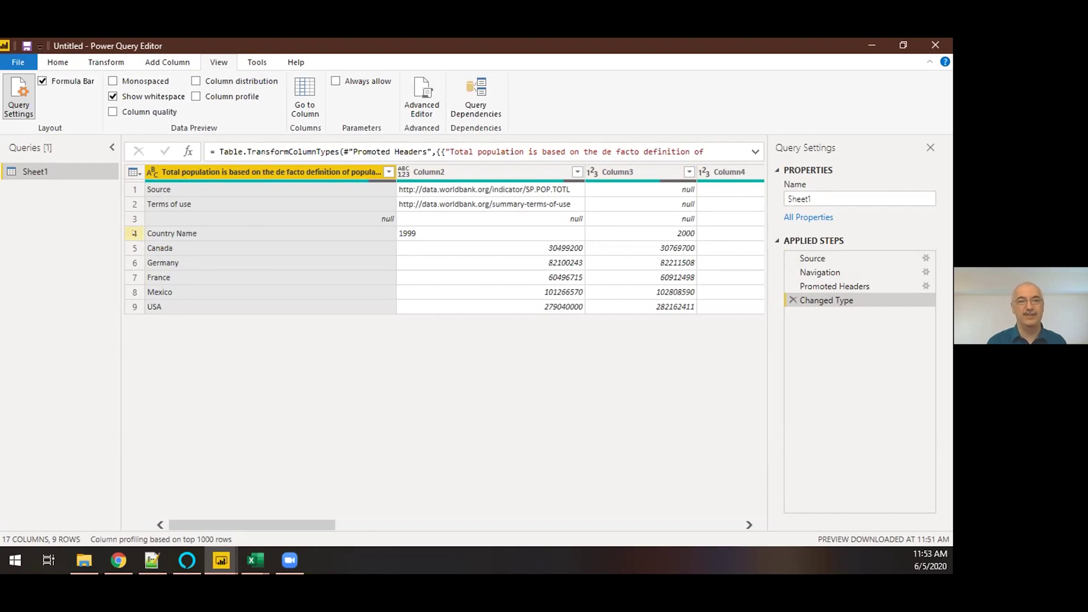
Step: Inspect the Country Name row, and delete the Changed Type and Promoted Headers steps from the Sheet1 query
click(135, 233)
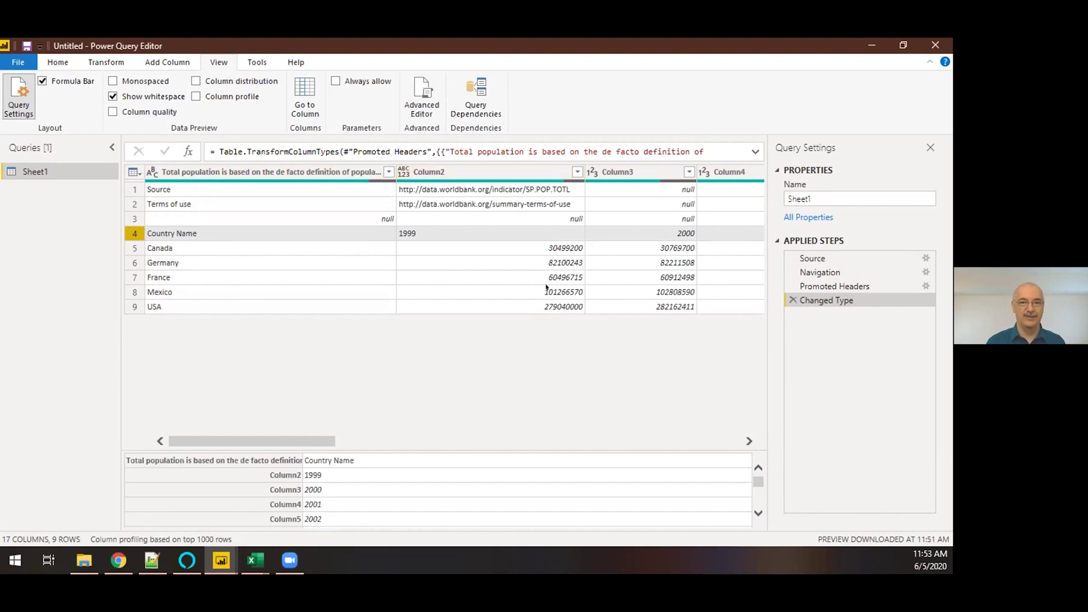
click(817, 286)
click(816, 300)
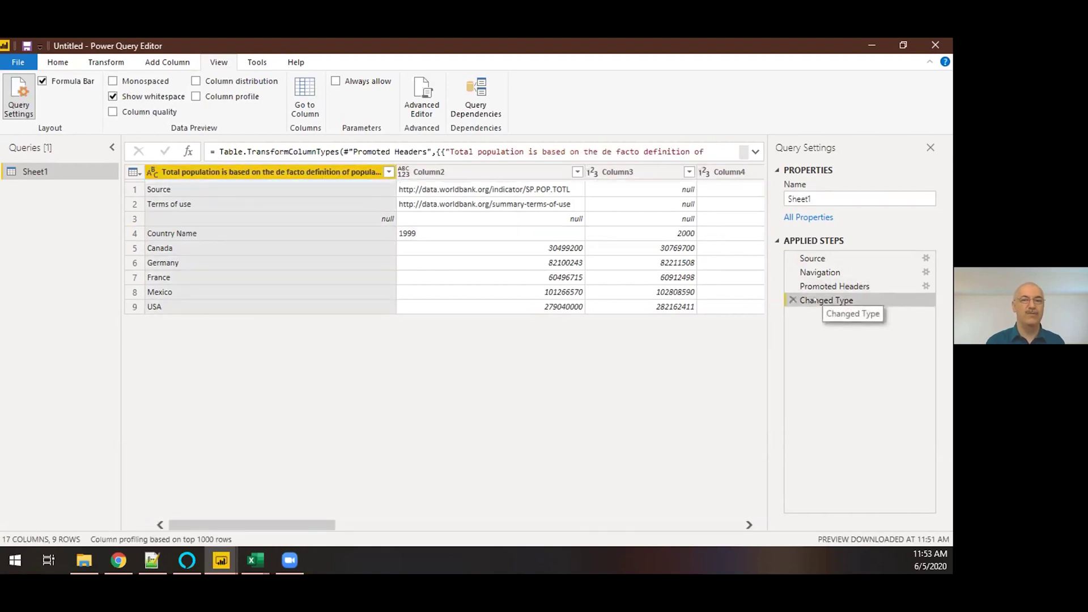
click(793, 300)
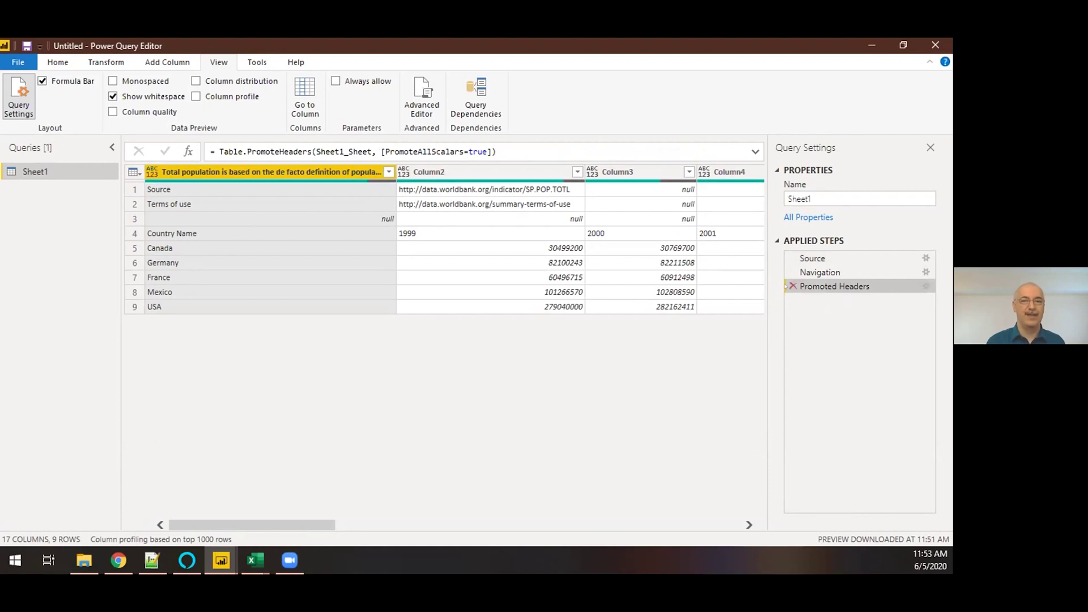
click(793, 286)
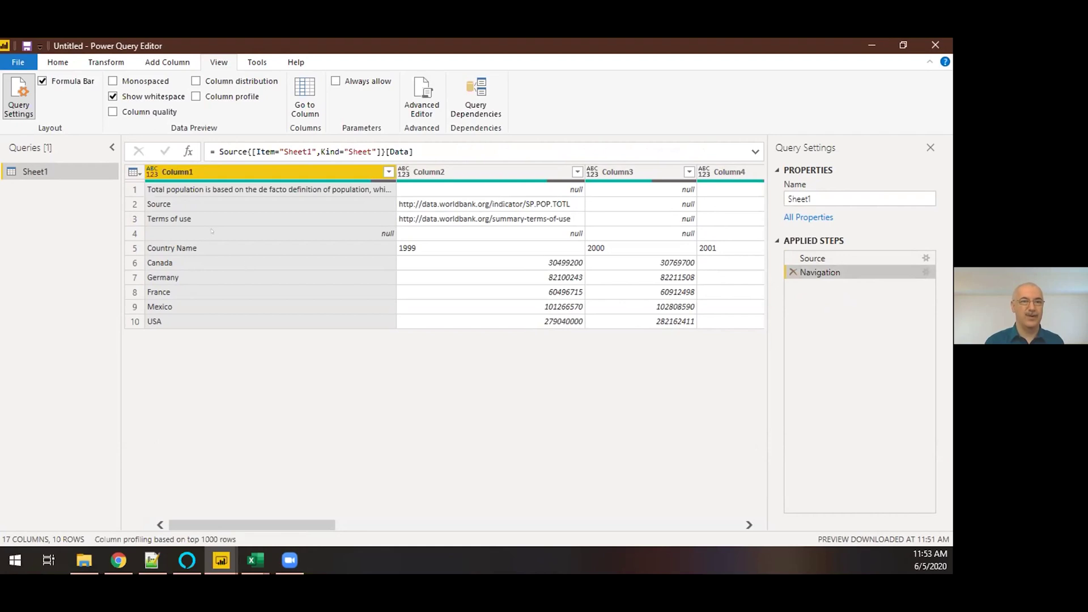
Step: Remove the top 4 rows above the Country Name row in the Sheet1 query
click(58, 63)
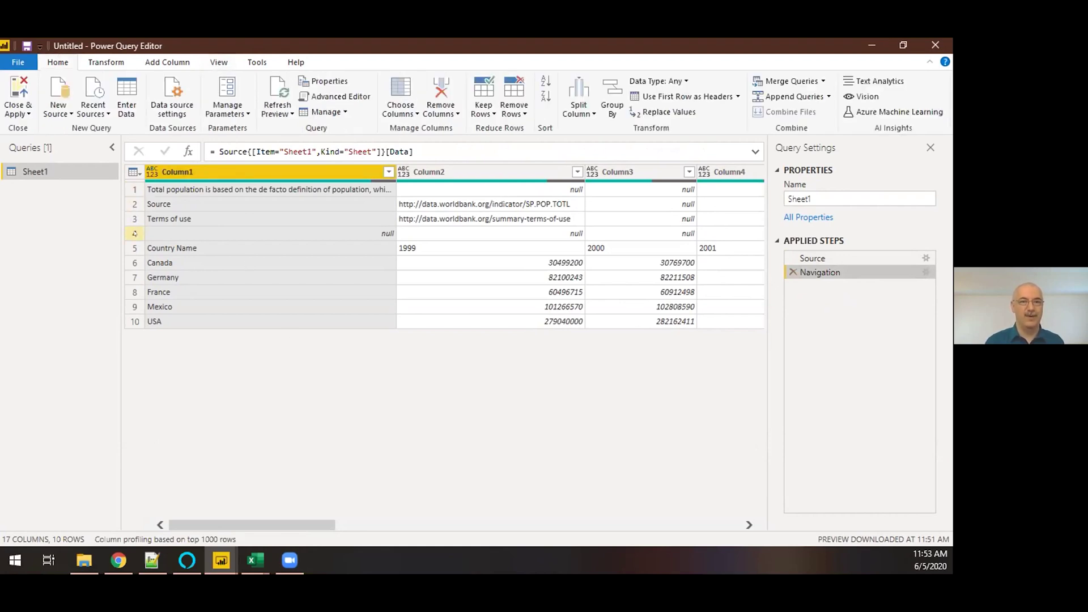
click(514, 111)
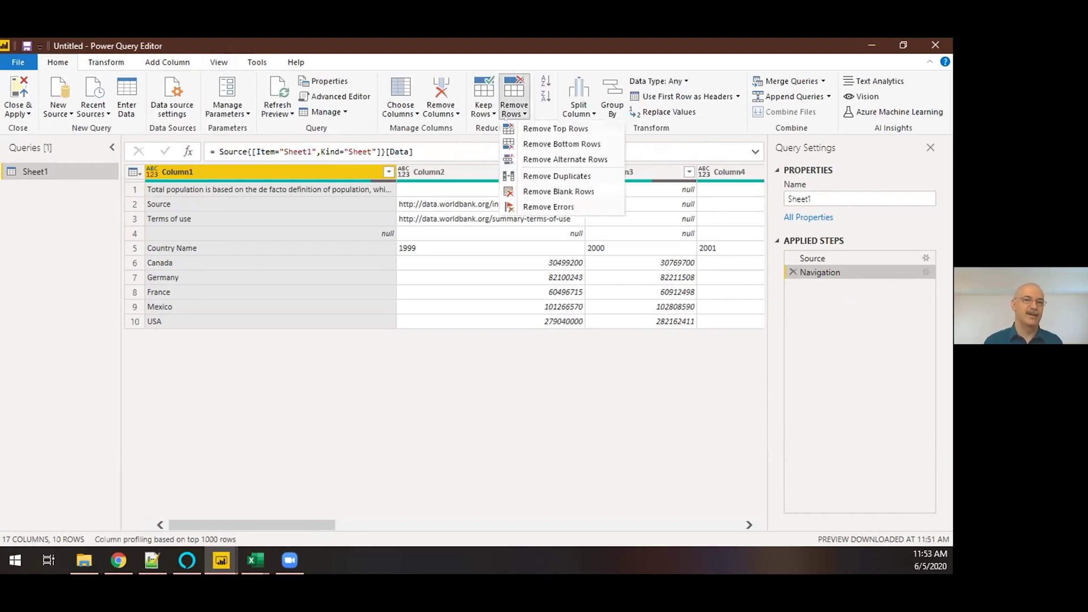
click(524, 129)
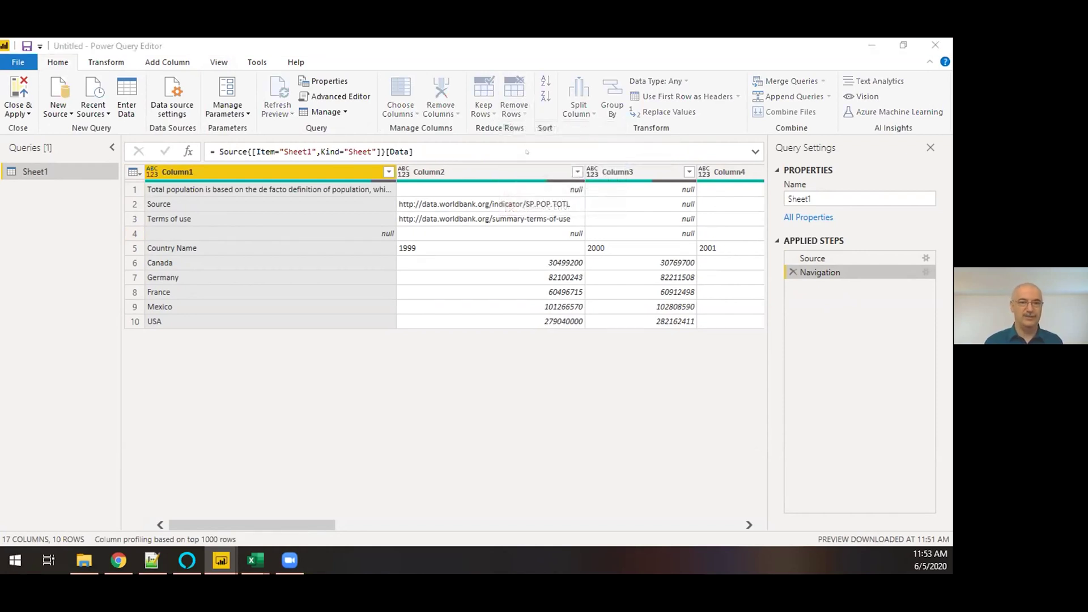
text(4)
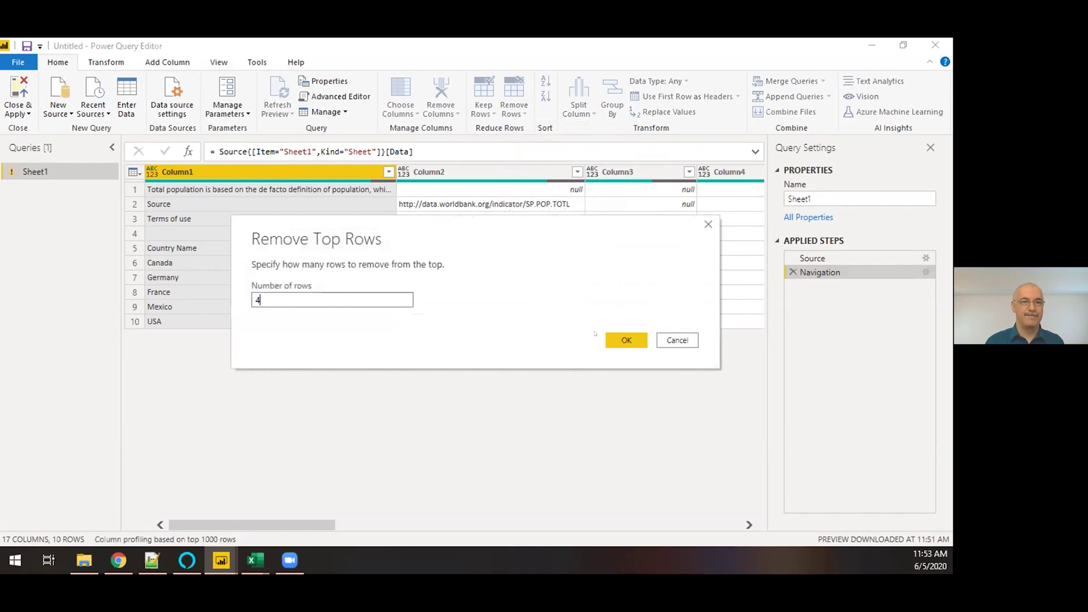
click(618, 341)
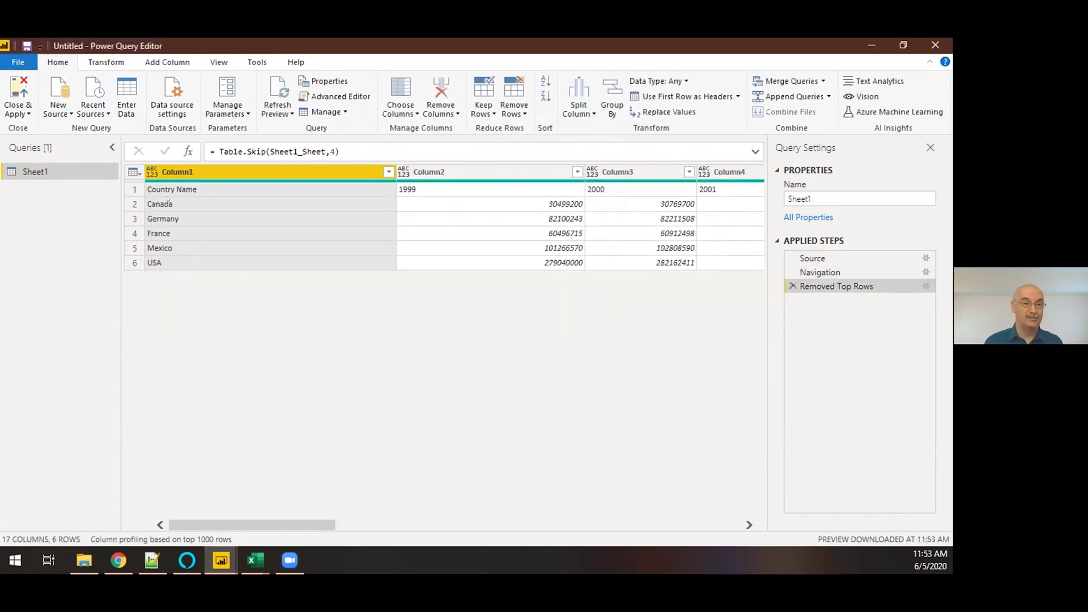
Step: Promote the first row, containing Country Name and the years, to column headers
click(128, 189)
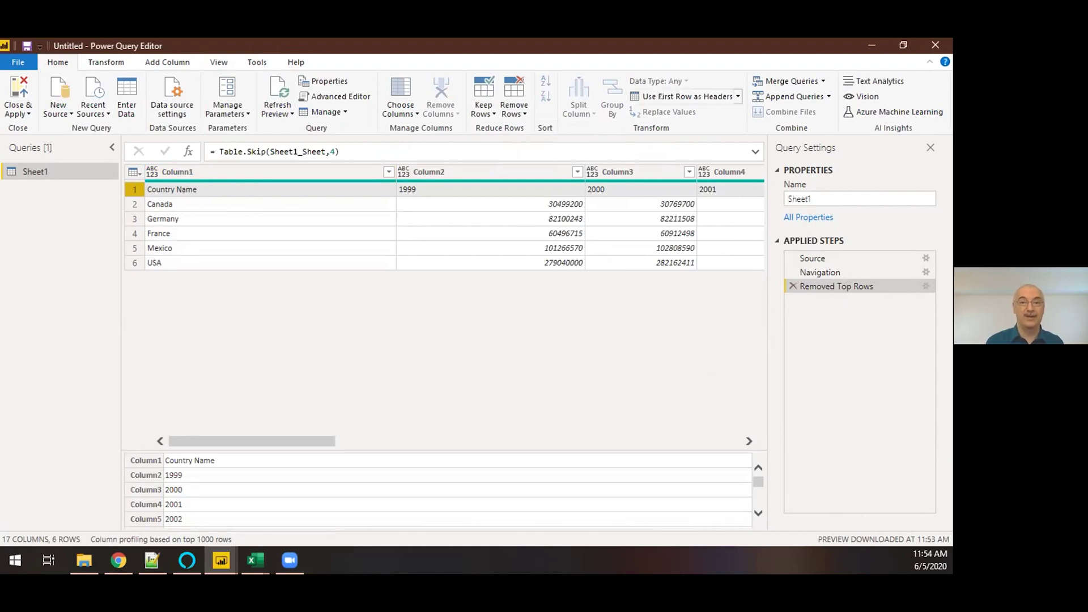
click(680, 97)
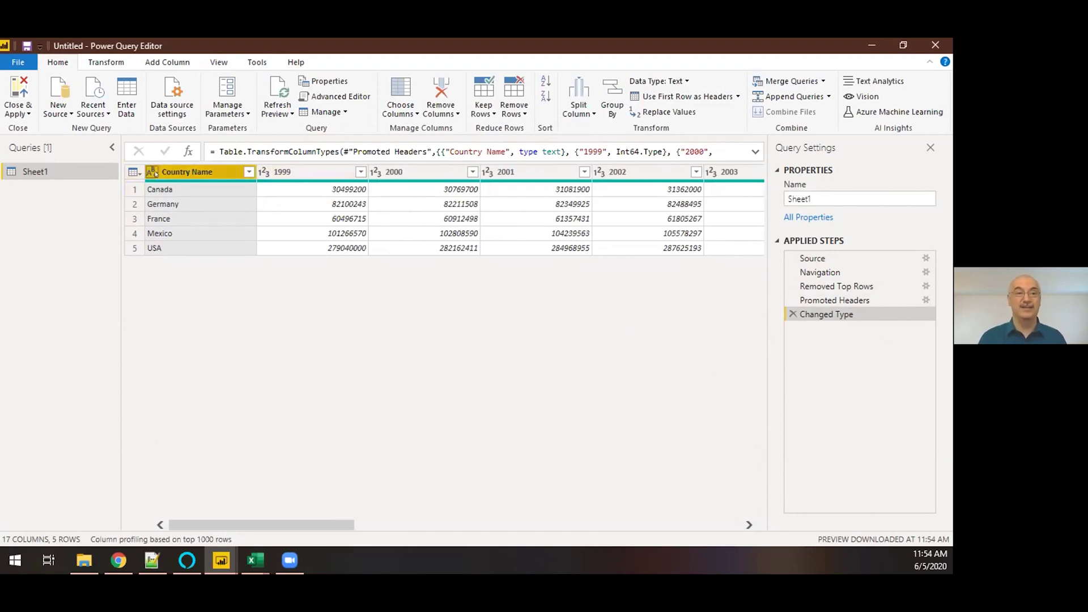
drag(282, 520, 259, 512)
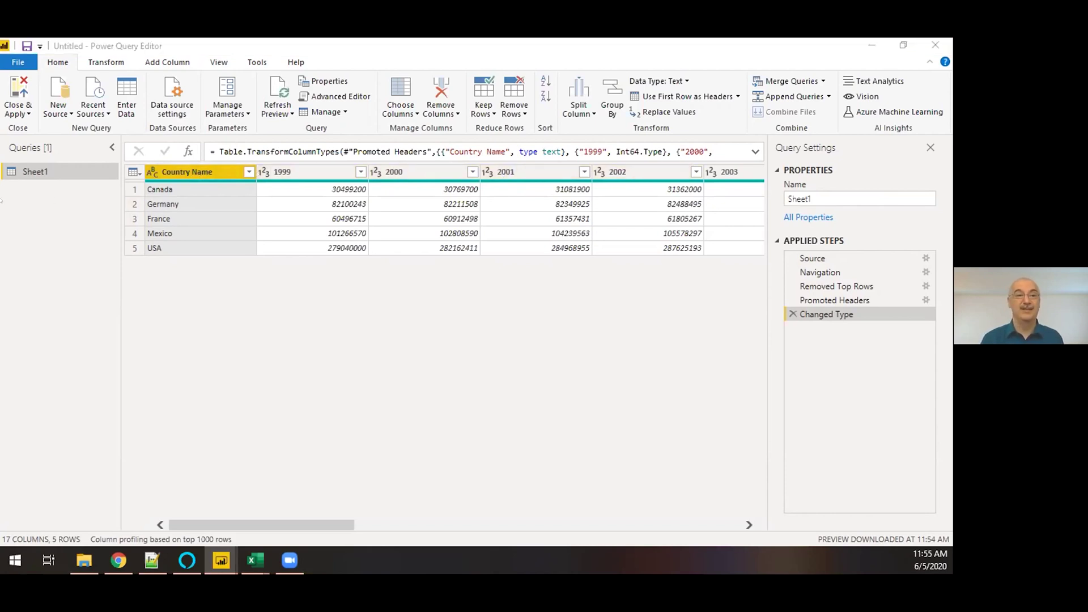
Step: Try unpivoting the selected Country Name column, and delete the resulting Unpivoted Columns step
click(104, 63)
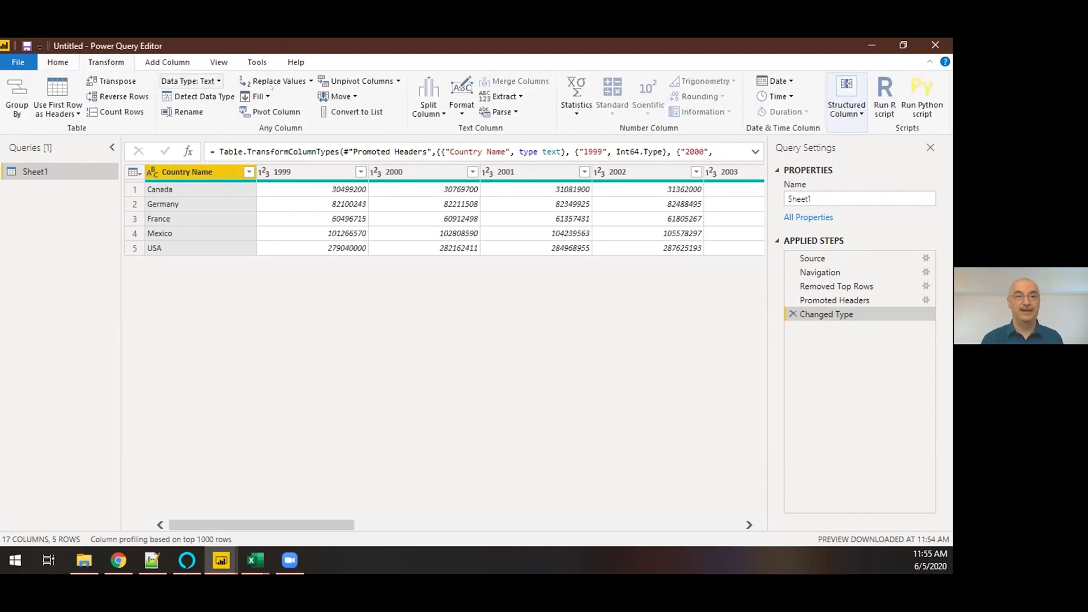
click(382, 83)
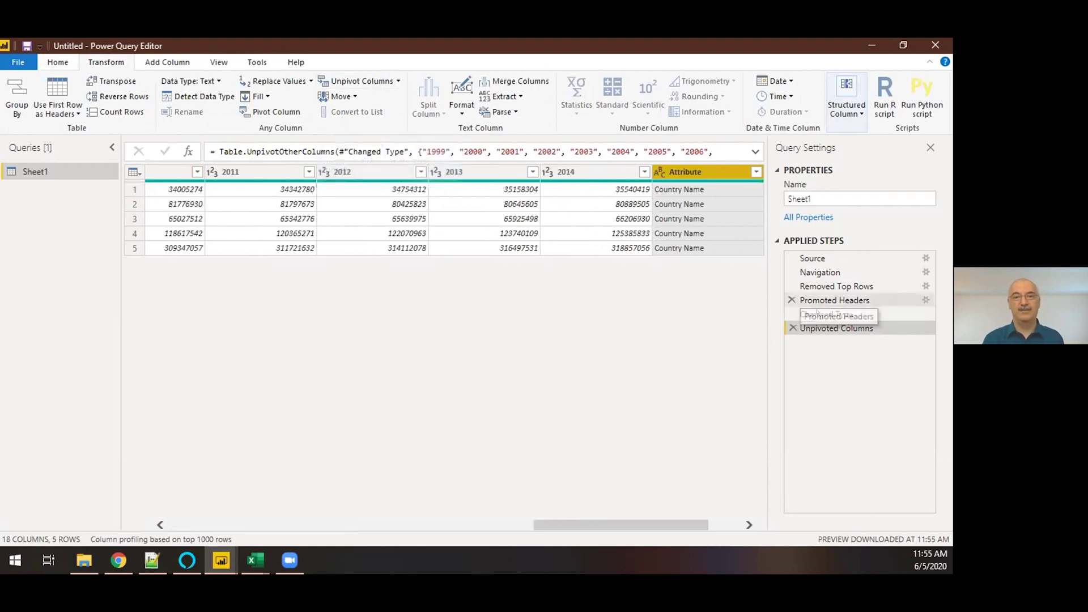
click(793, 327)
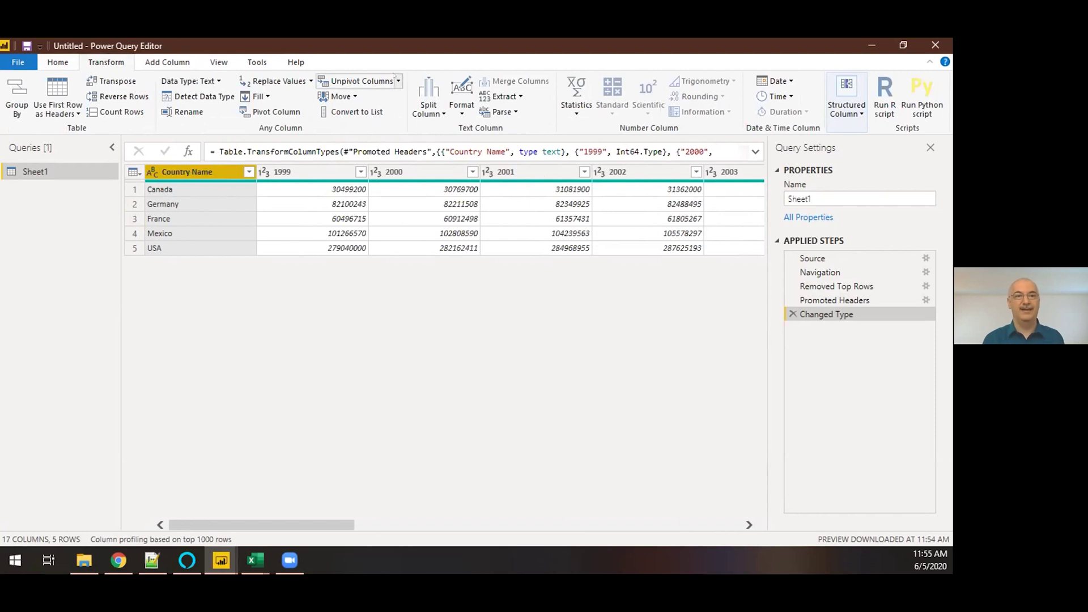
Step: Unpivot all columns other than Country Name, and rename the Attribute column to Year
click(397, 81)
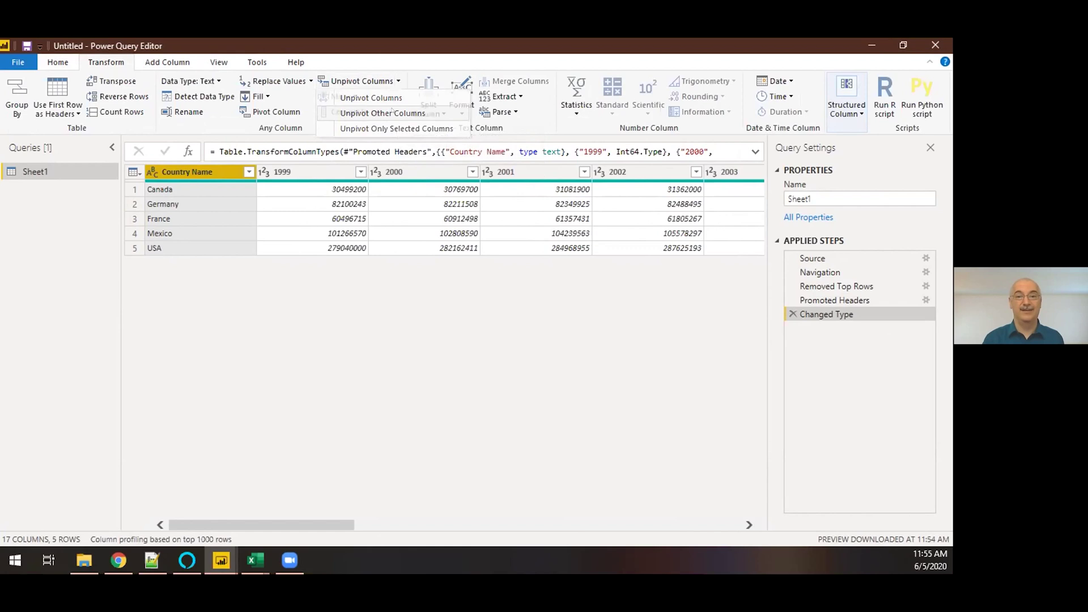
click(393, 111)
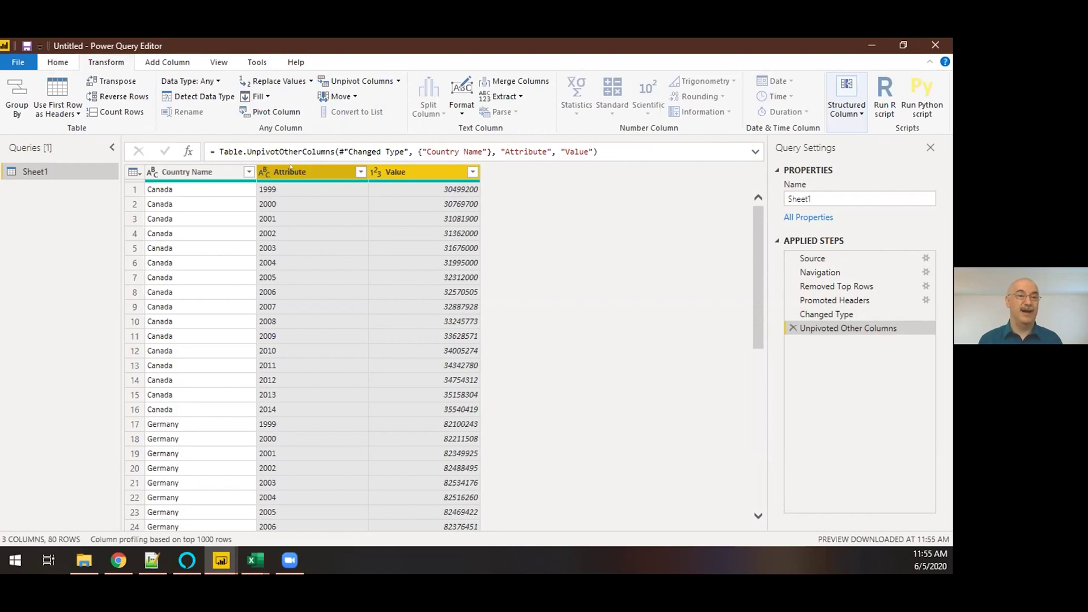
double_click(292, 171)
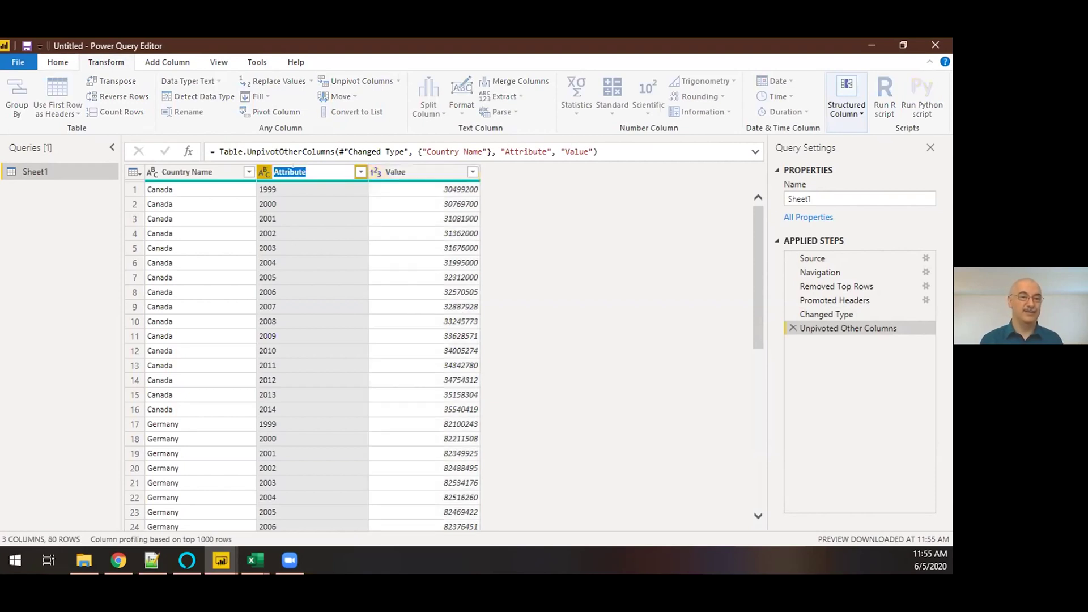
text(Year)
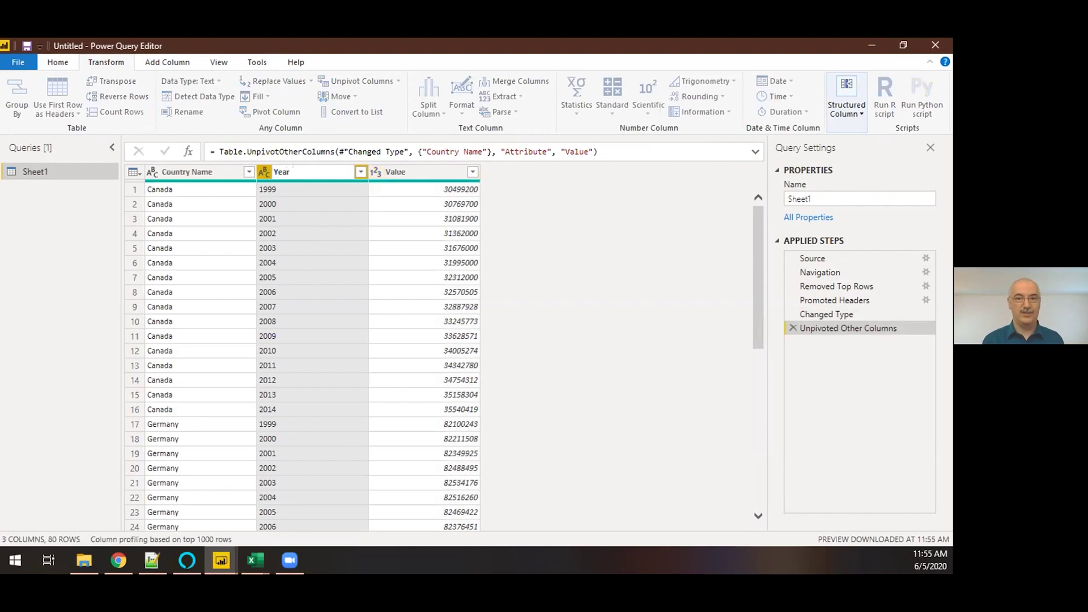
key(Return)
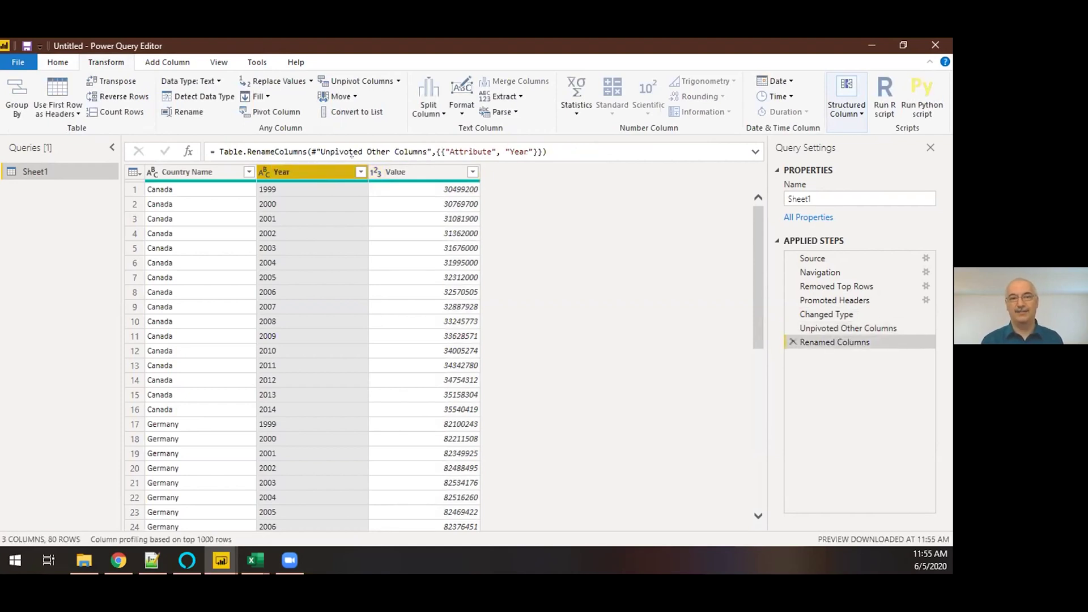
Step: Rename the Value column to Population
double_click(397, 171)
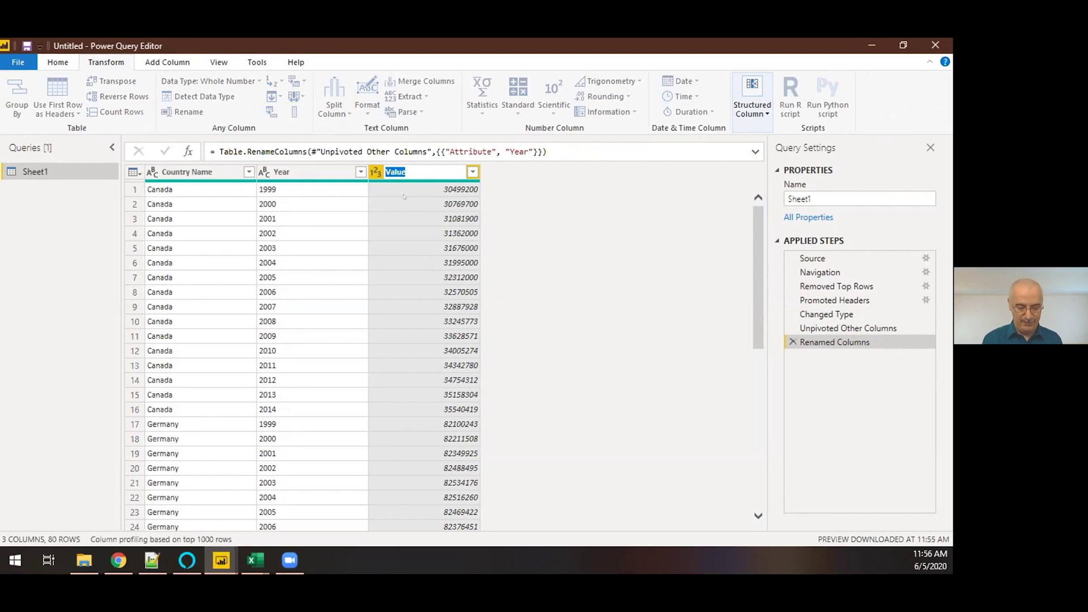
text(Population)
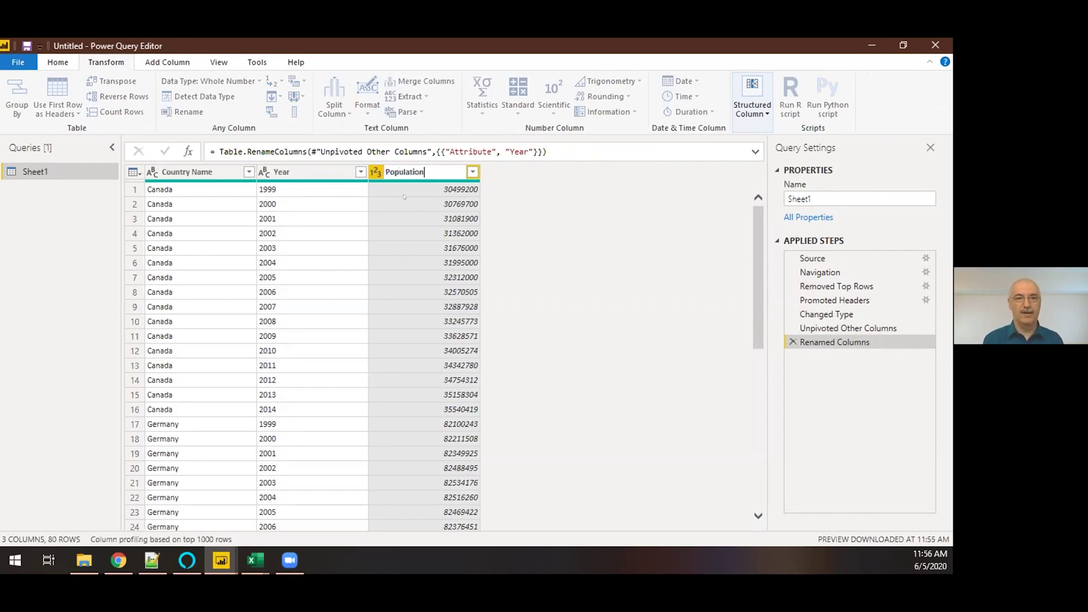
key(Return)
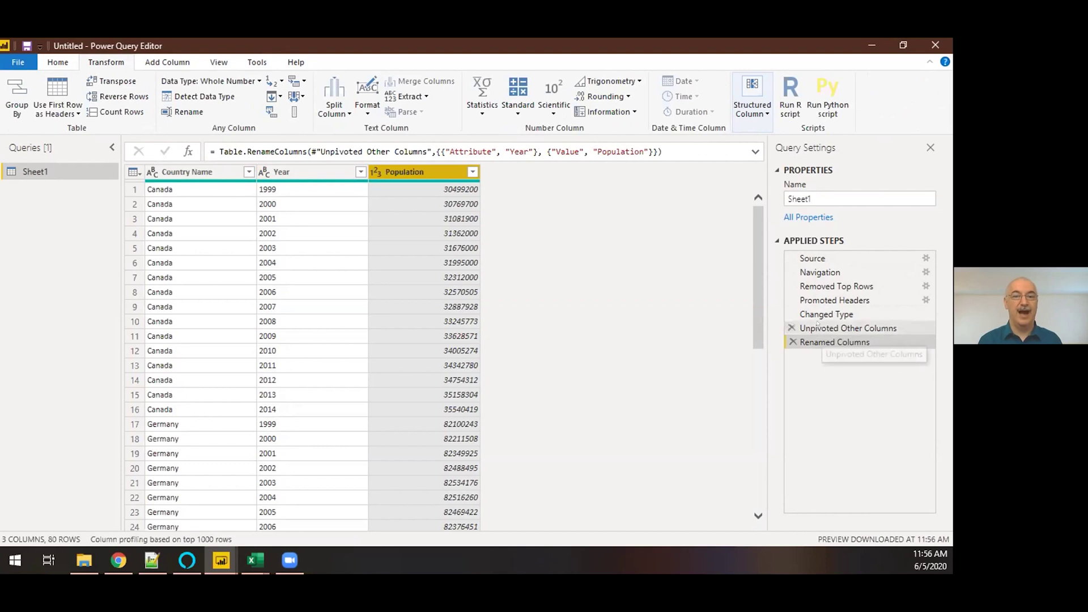
Step: Review the applied steps backward from Unpivoted Other Columns to Source, and return to the Renamed Columns step
click(842, 328)
click(825, 315)
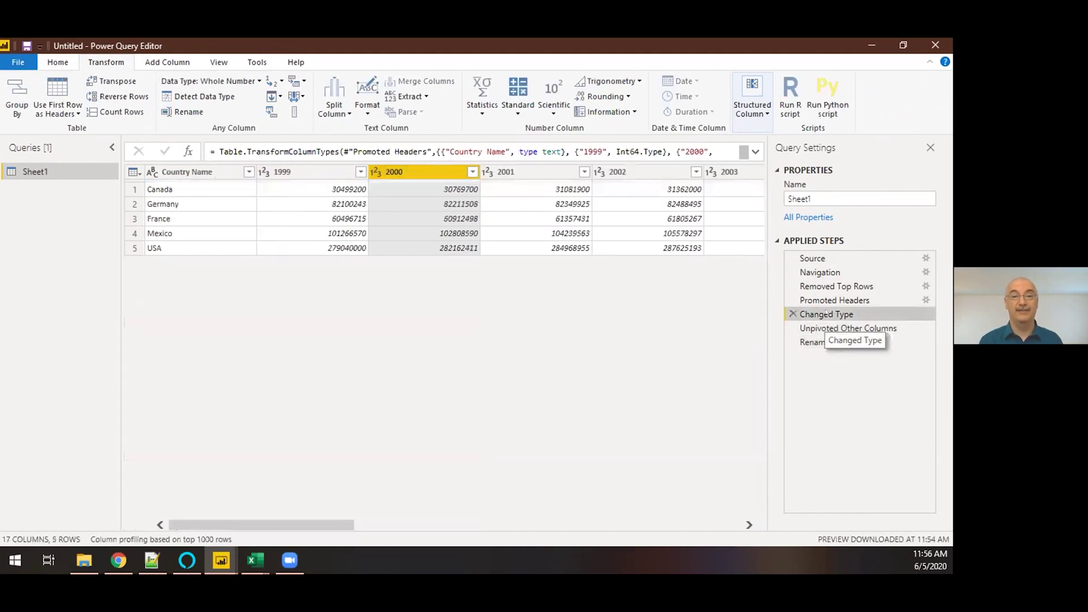
click(828, 301)
click(831, 288)
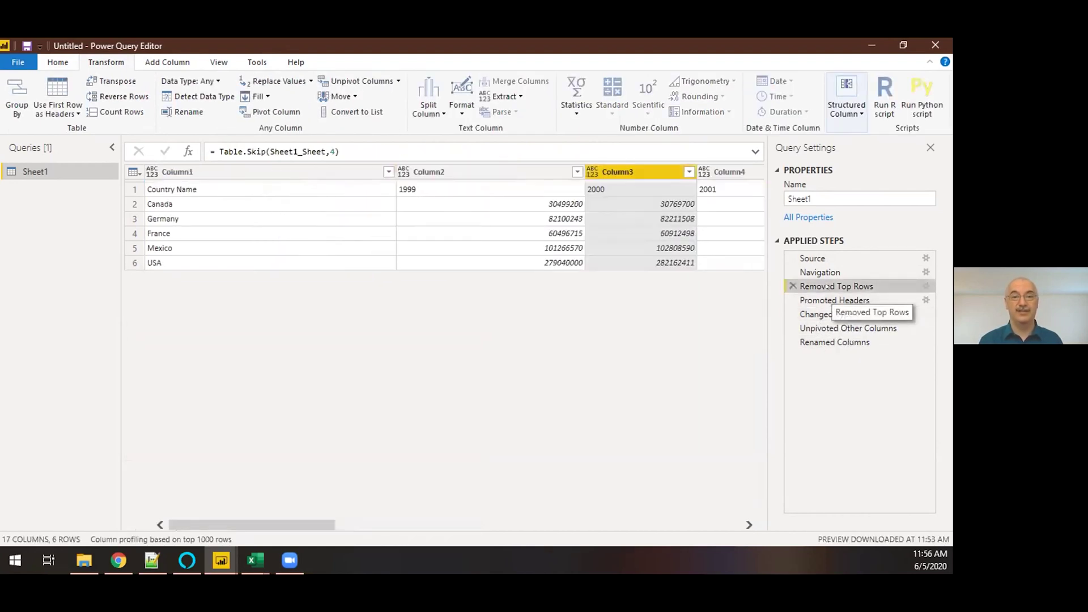
click(818, 268)
click(816, 259)
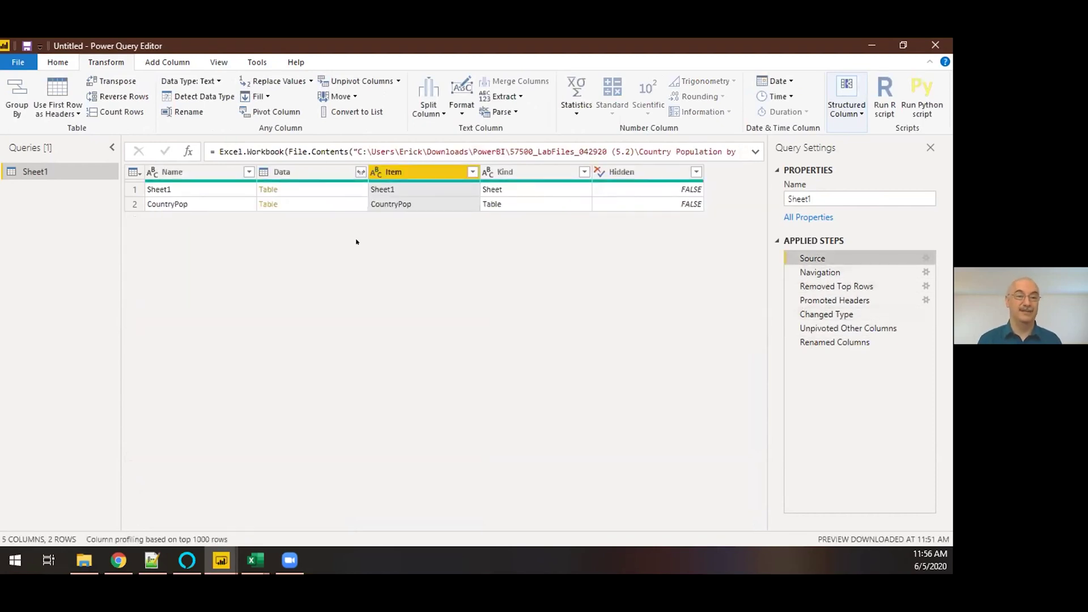
click(799, 341)
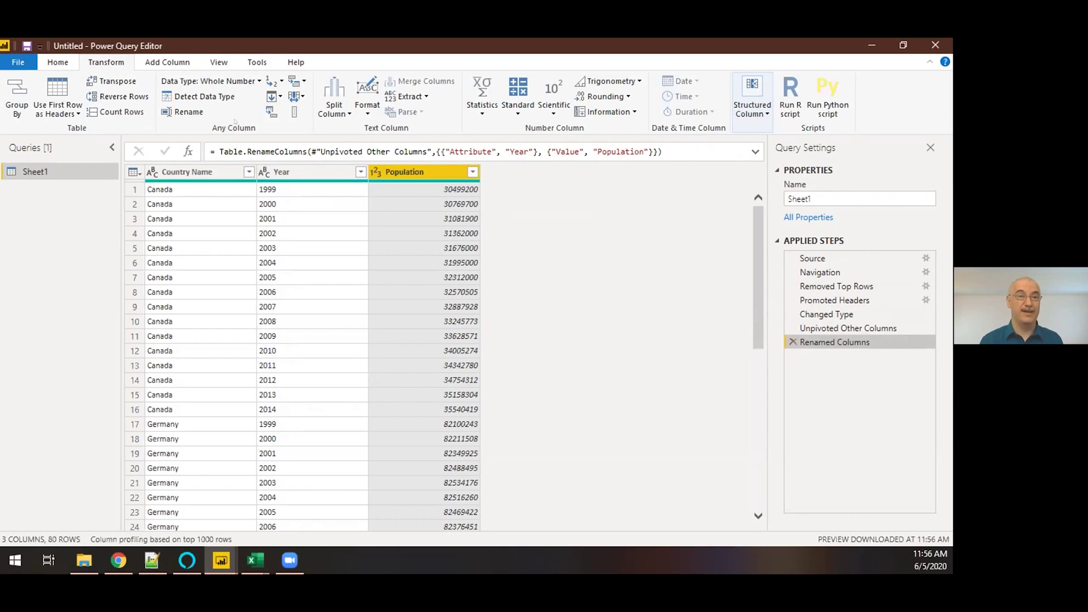
Step: Apply the Sheet1 query changes to the data model and close the Power Query Editor
click(58, 62)
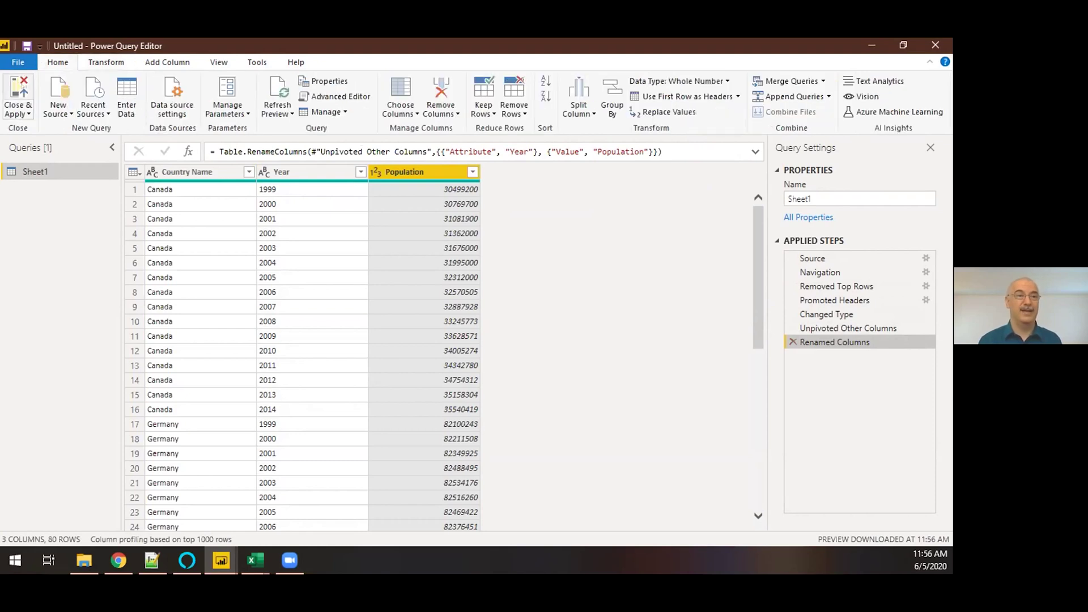
click(19, 91)
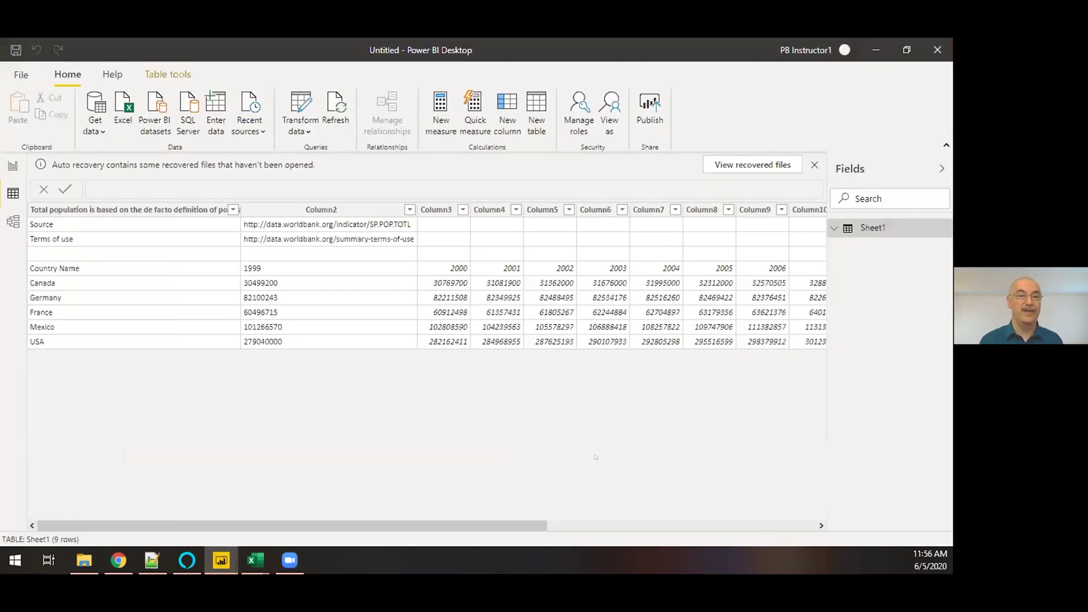